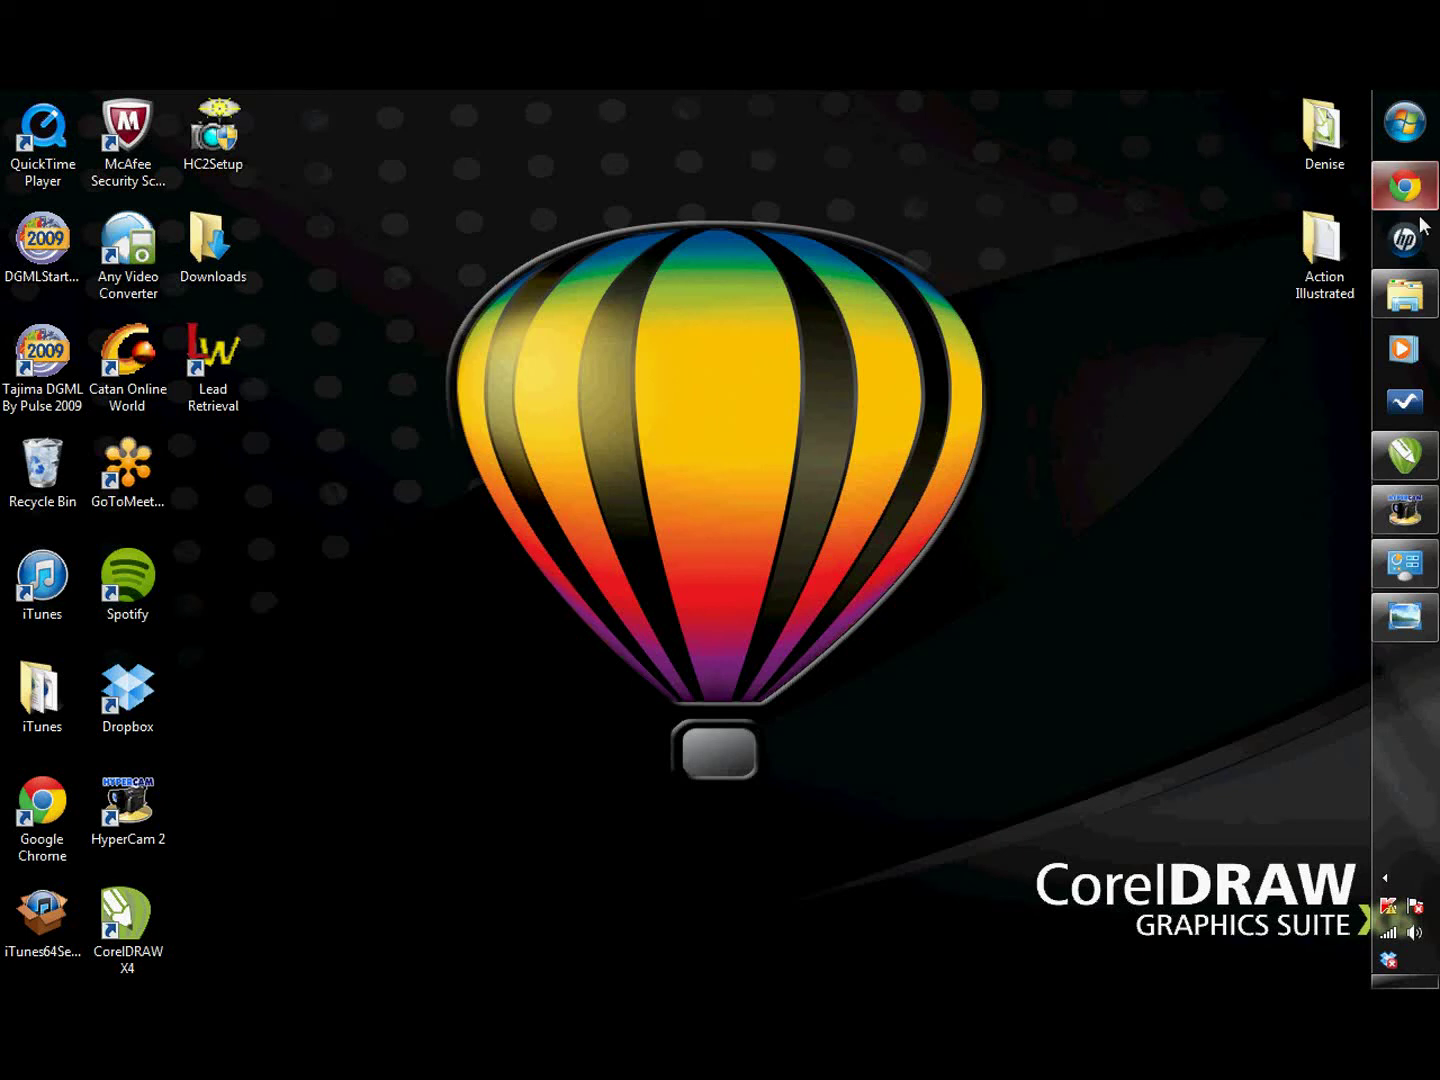
In Chrome, open Corel's full list of updates from Support > Patches & Updates.
left_click(1373, 200)
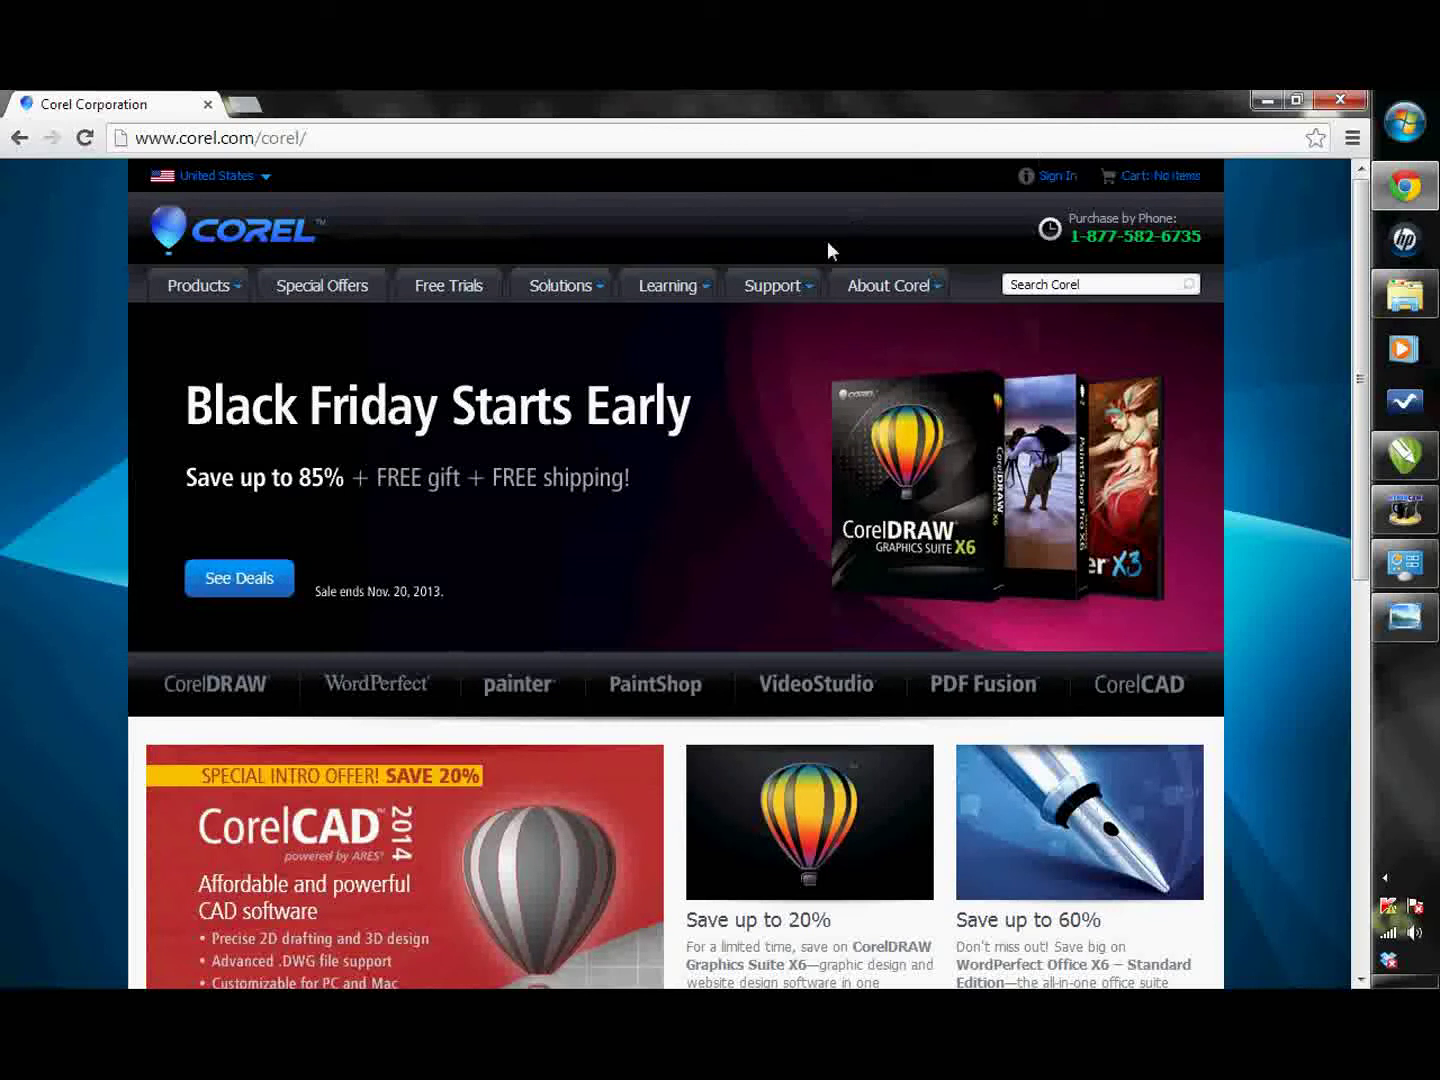
mouse_move(808, 293)
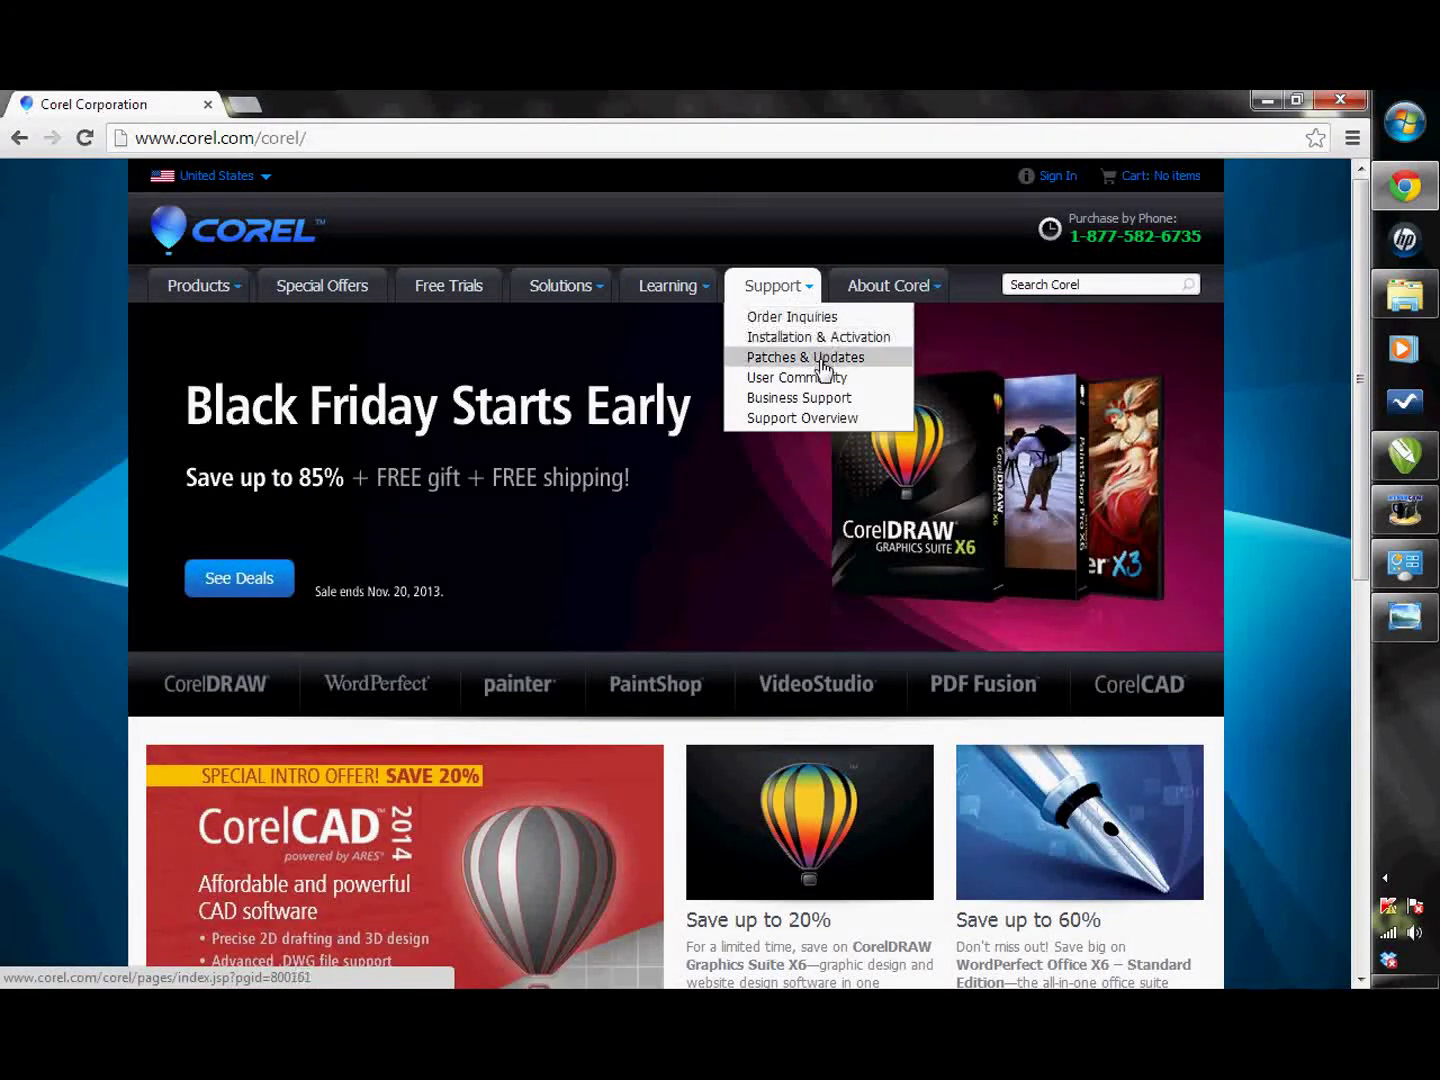
left_click(818, 360)
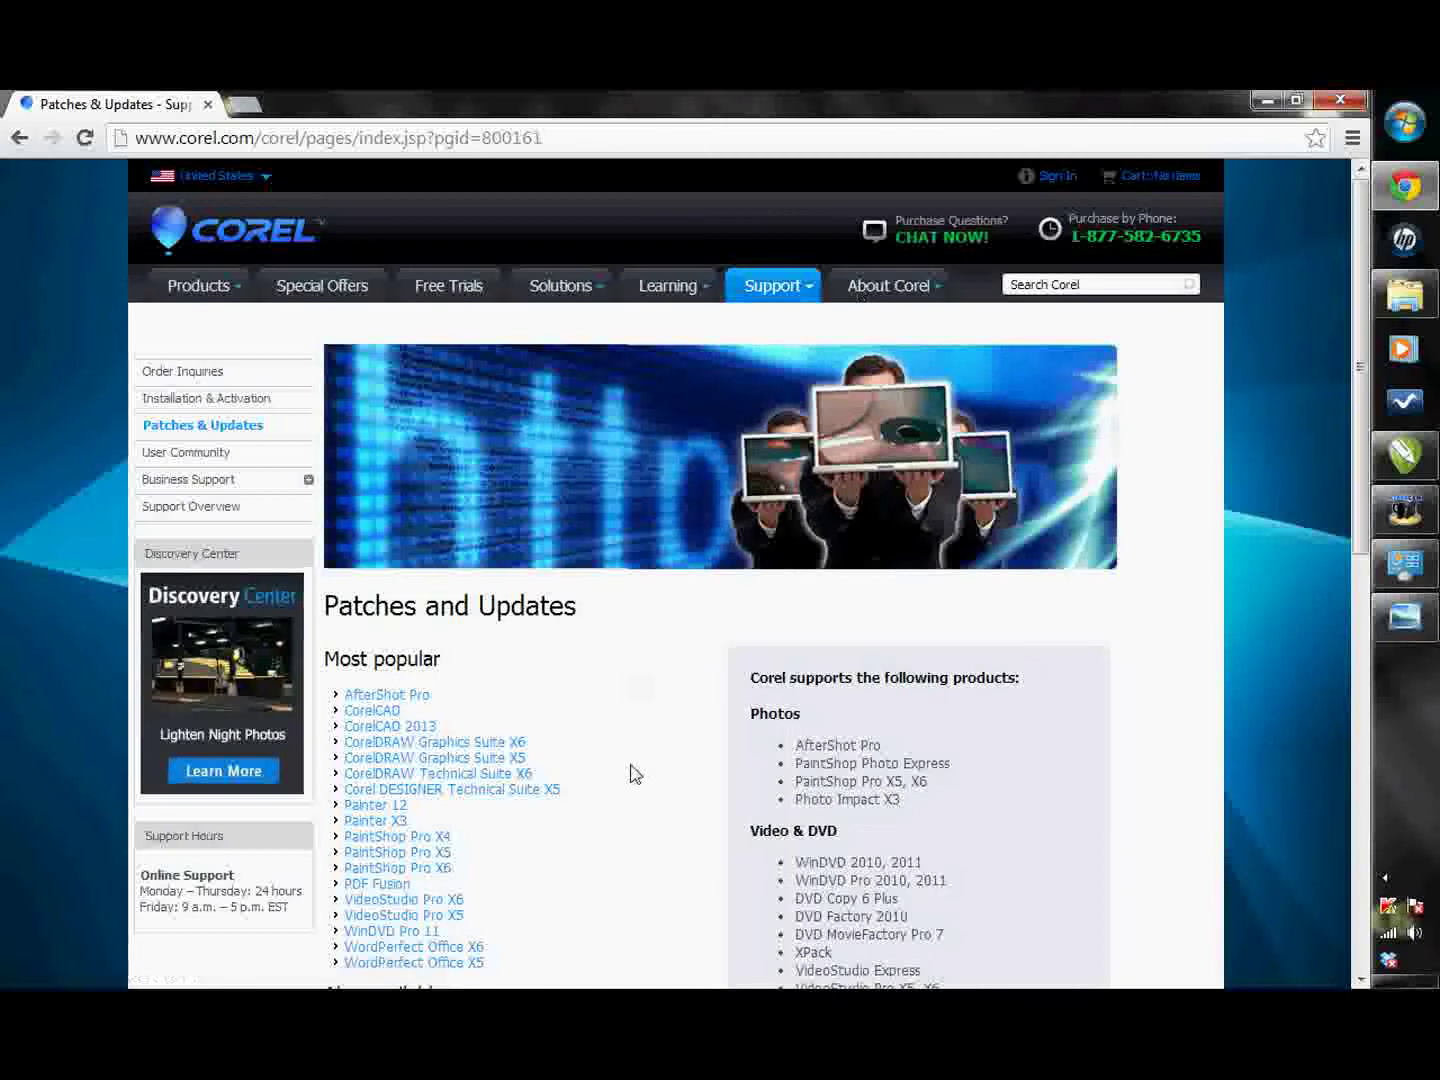
scroll(620, 700, "down", 3)
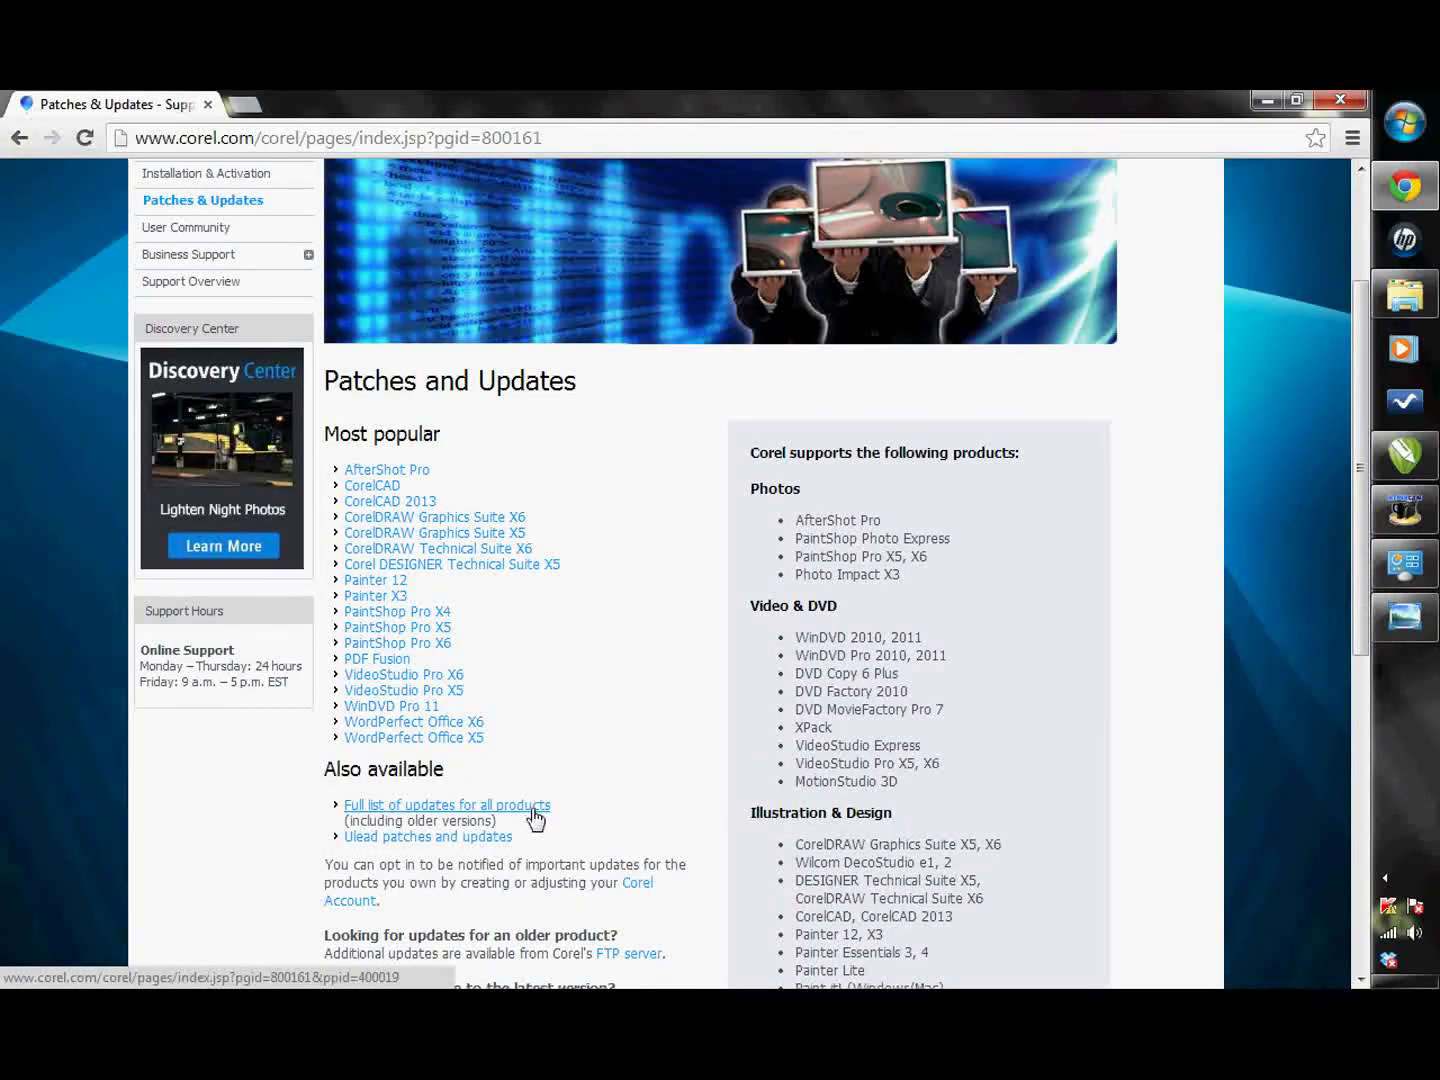
left_click(533, 807)
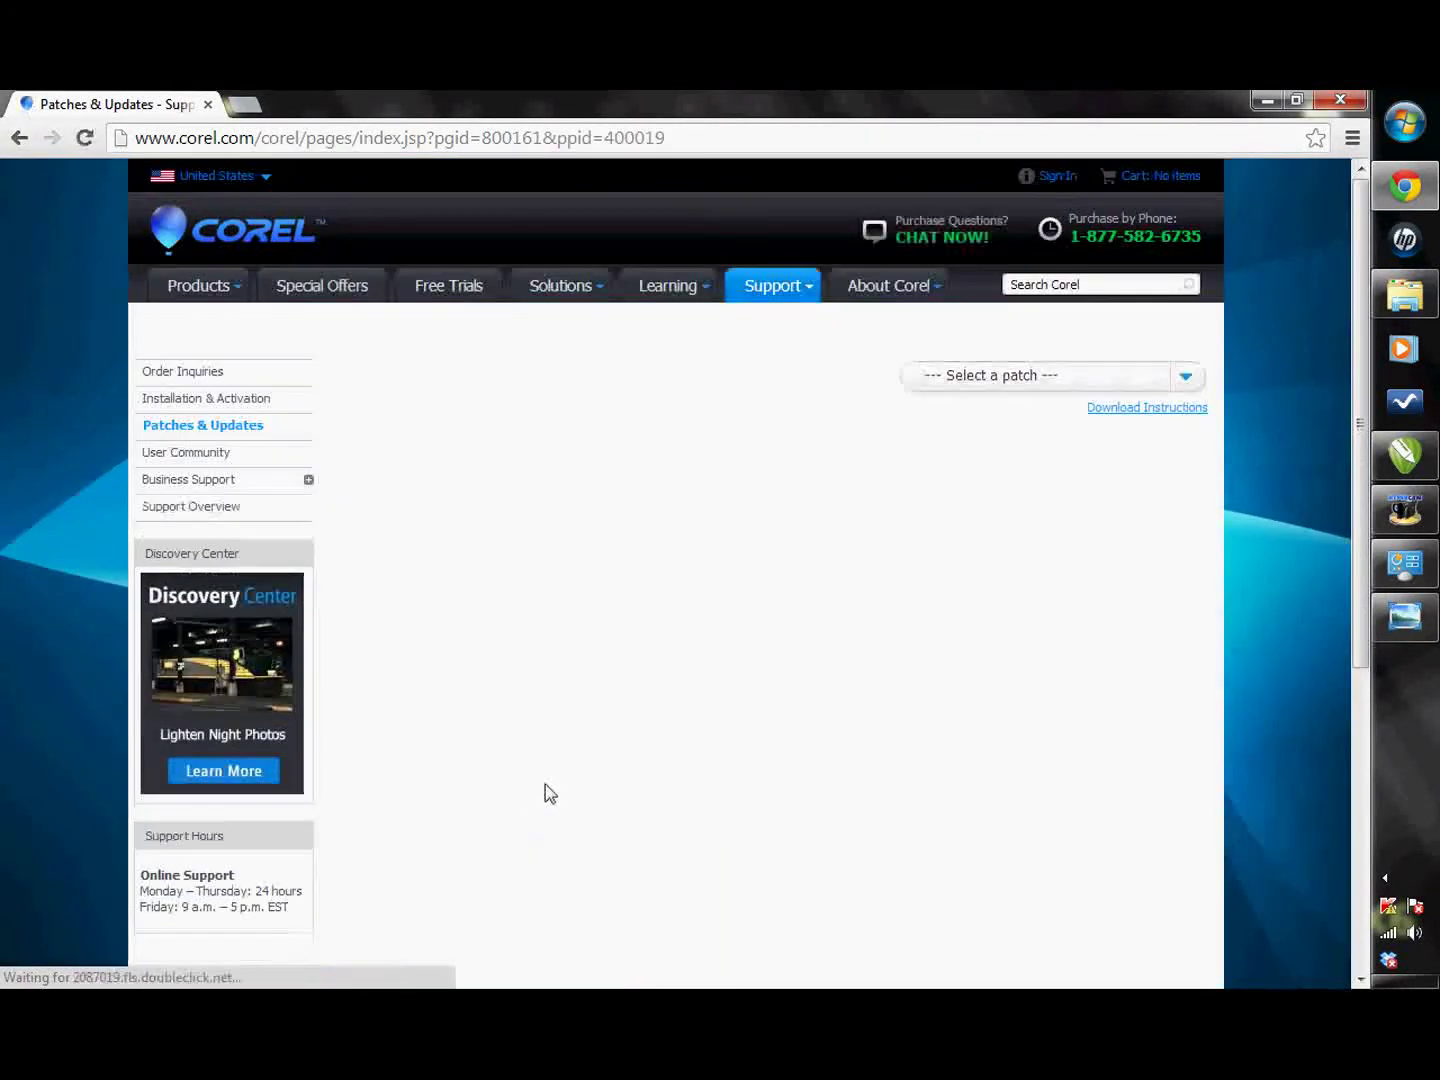
Show the CorelDRAW Graphics Suite X6 patch list, then minimize Chrome.
left_click(1187, 379)
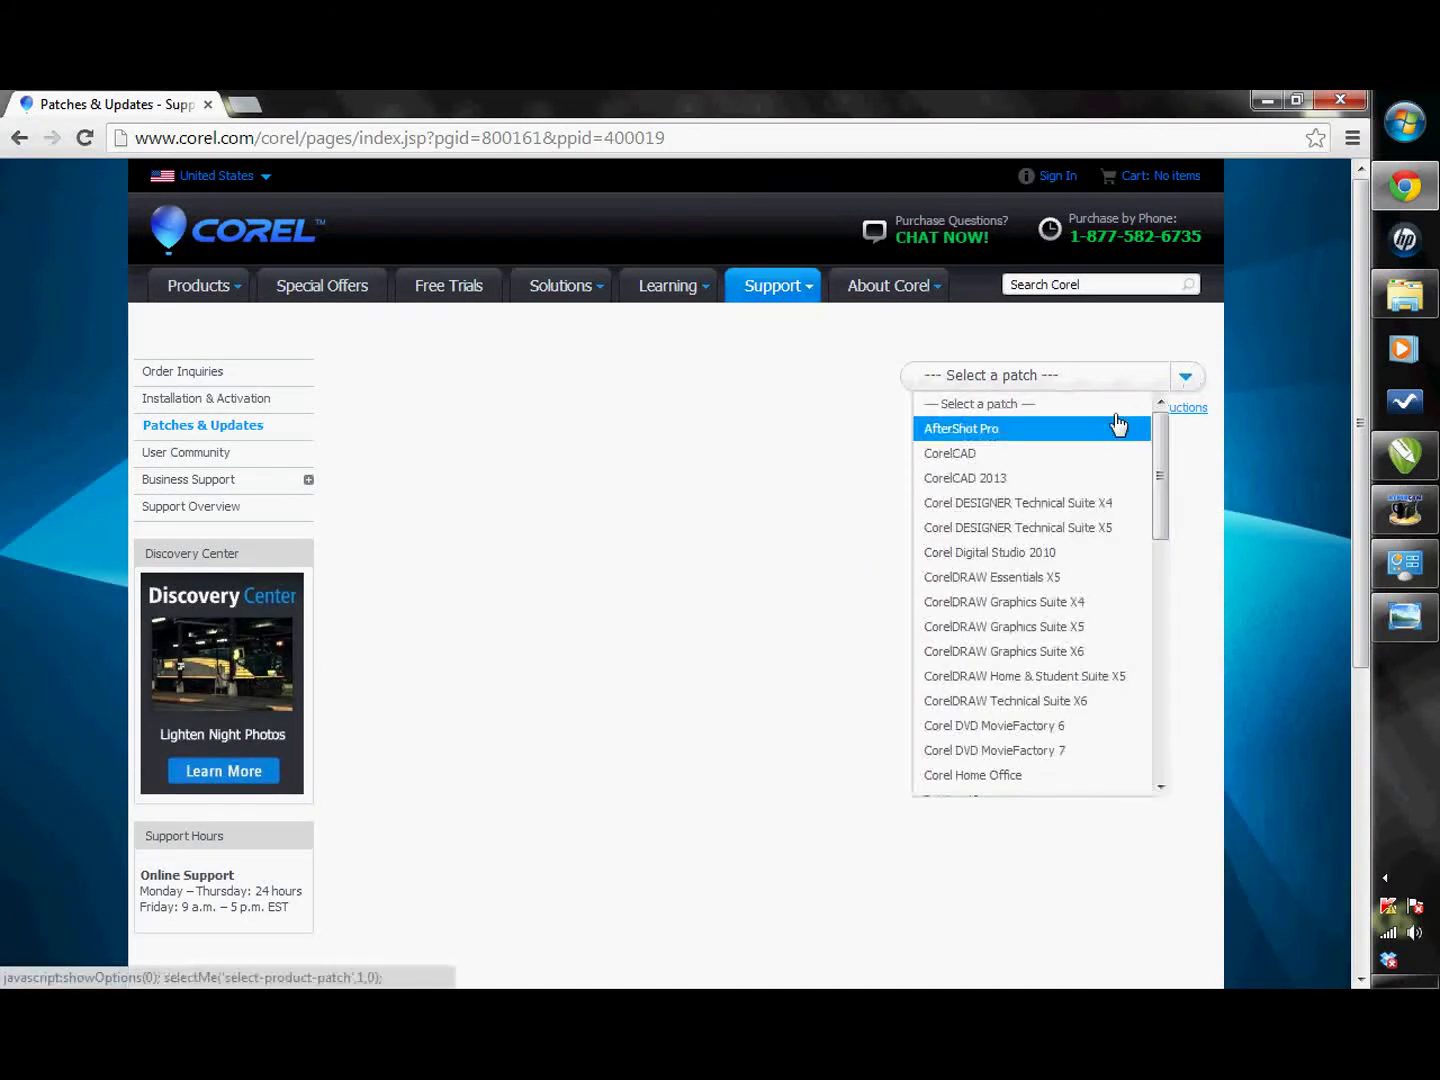
left_click(1082, 656)
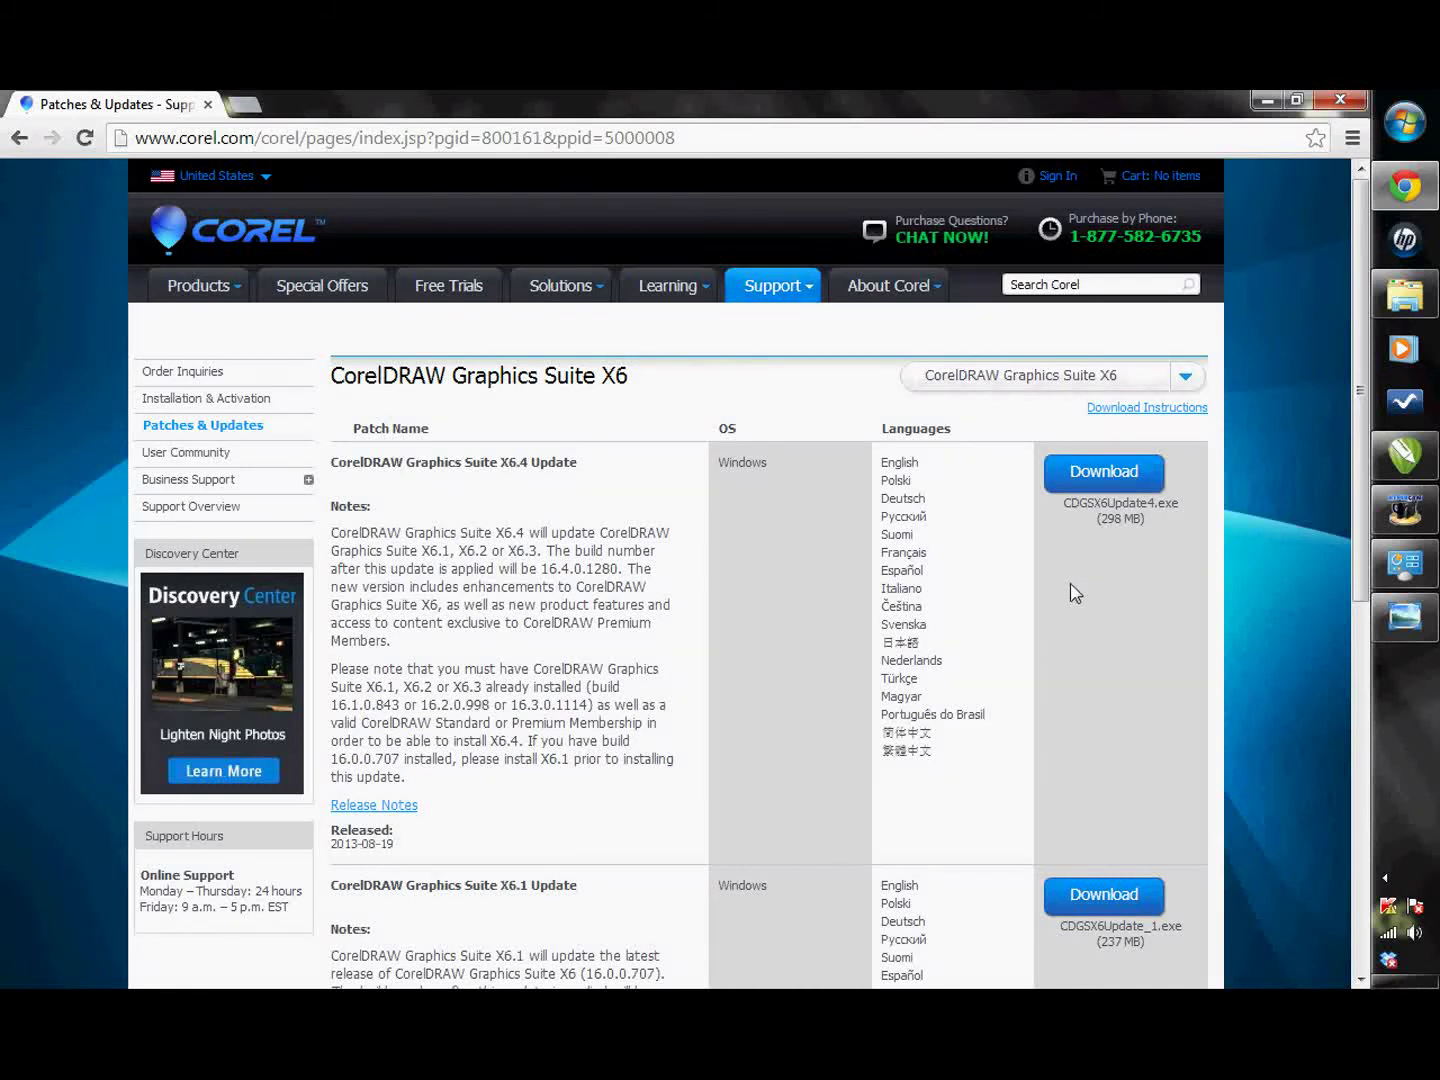
left_click(1274, 100)
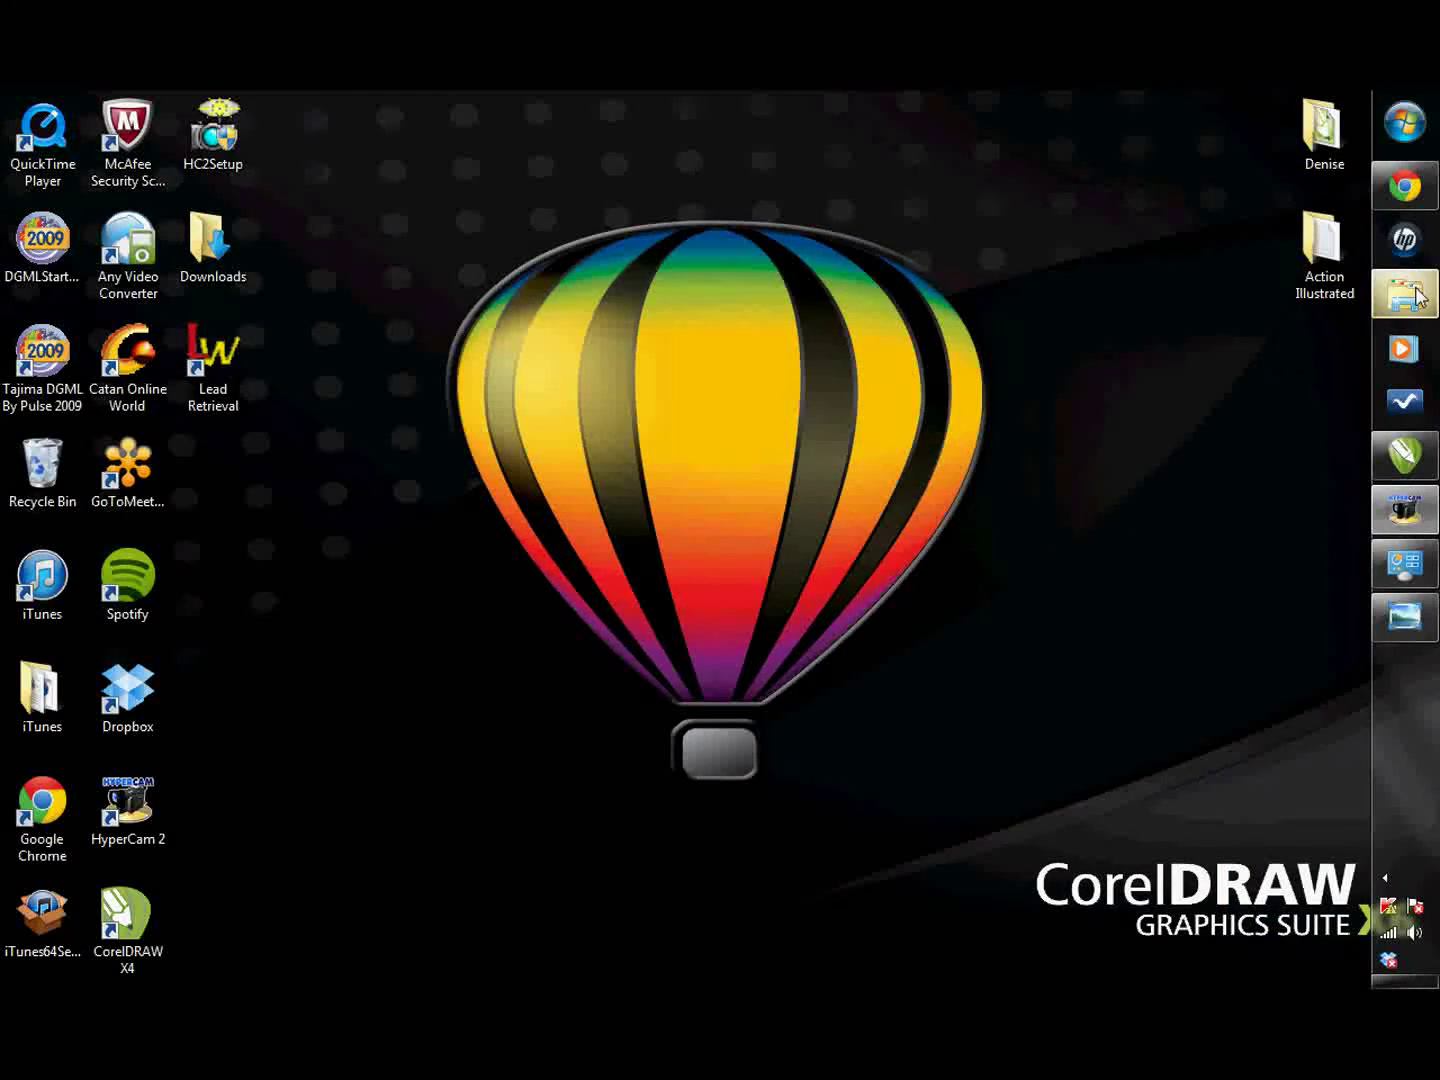
Go to Removable Disk (G:) in Explorer and open the InstantDesignerAA1006 folder.
mouse_move(1418, 297)
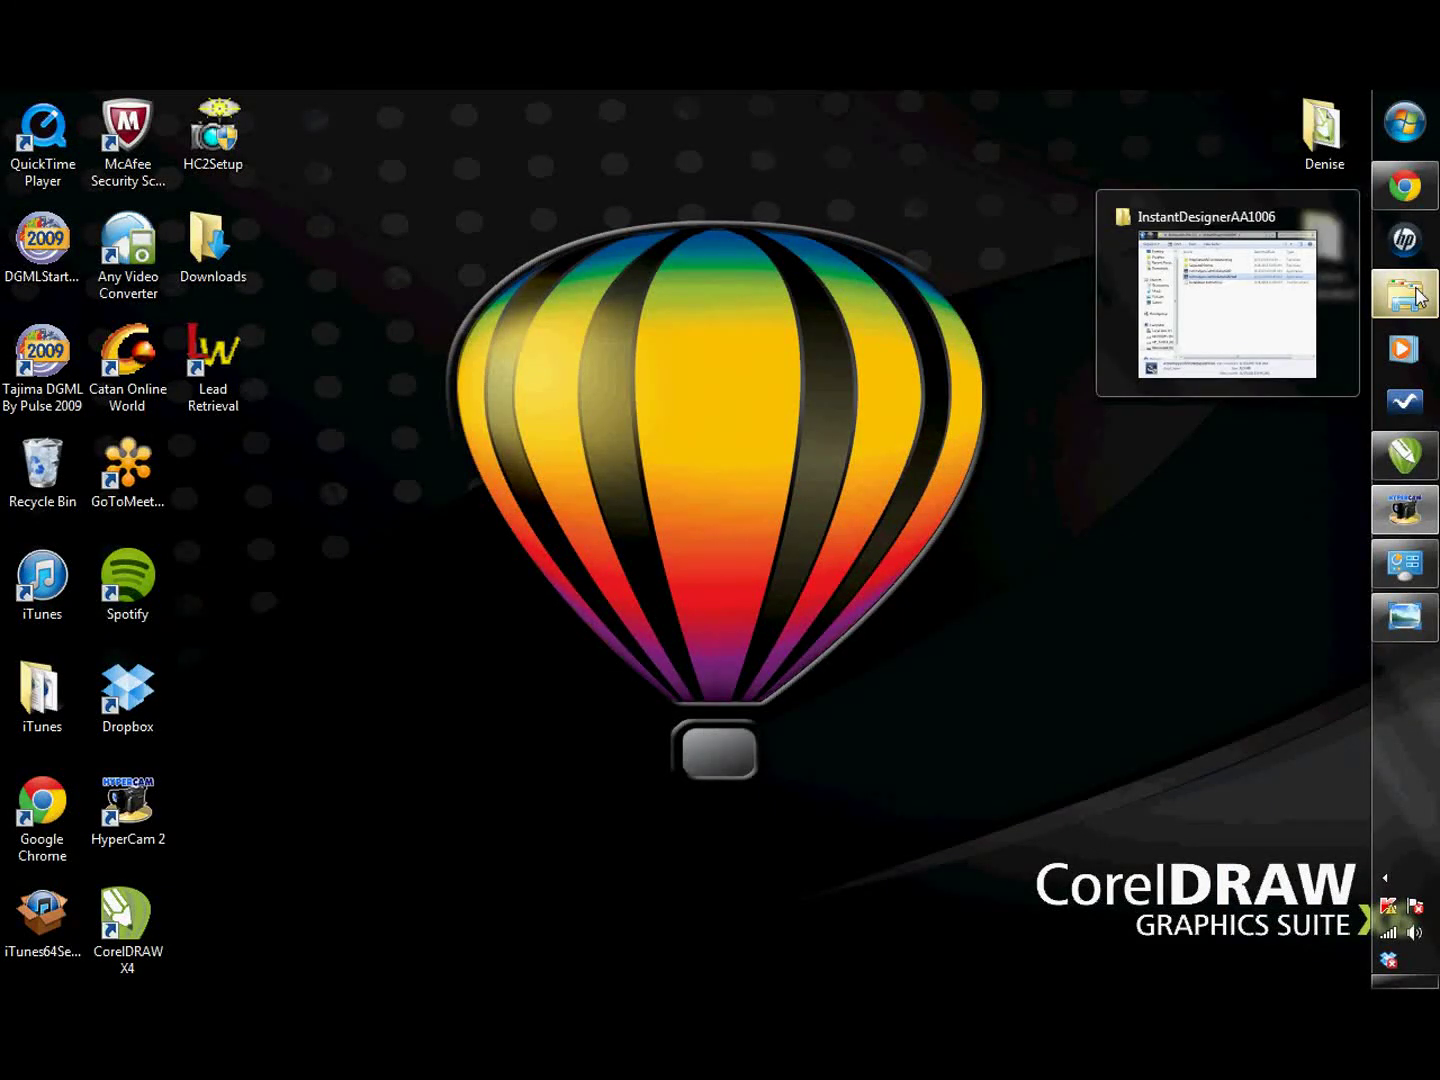
left_click(1418, 297)
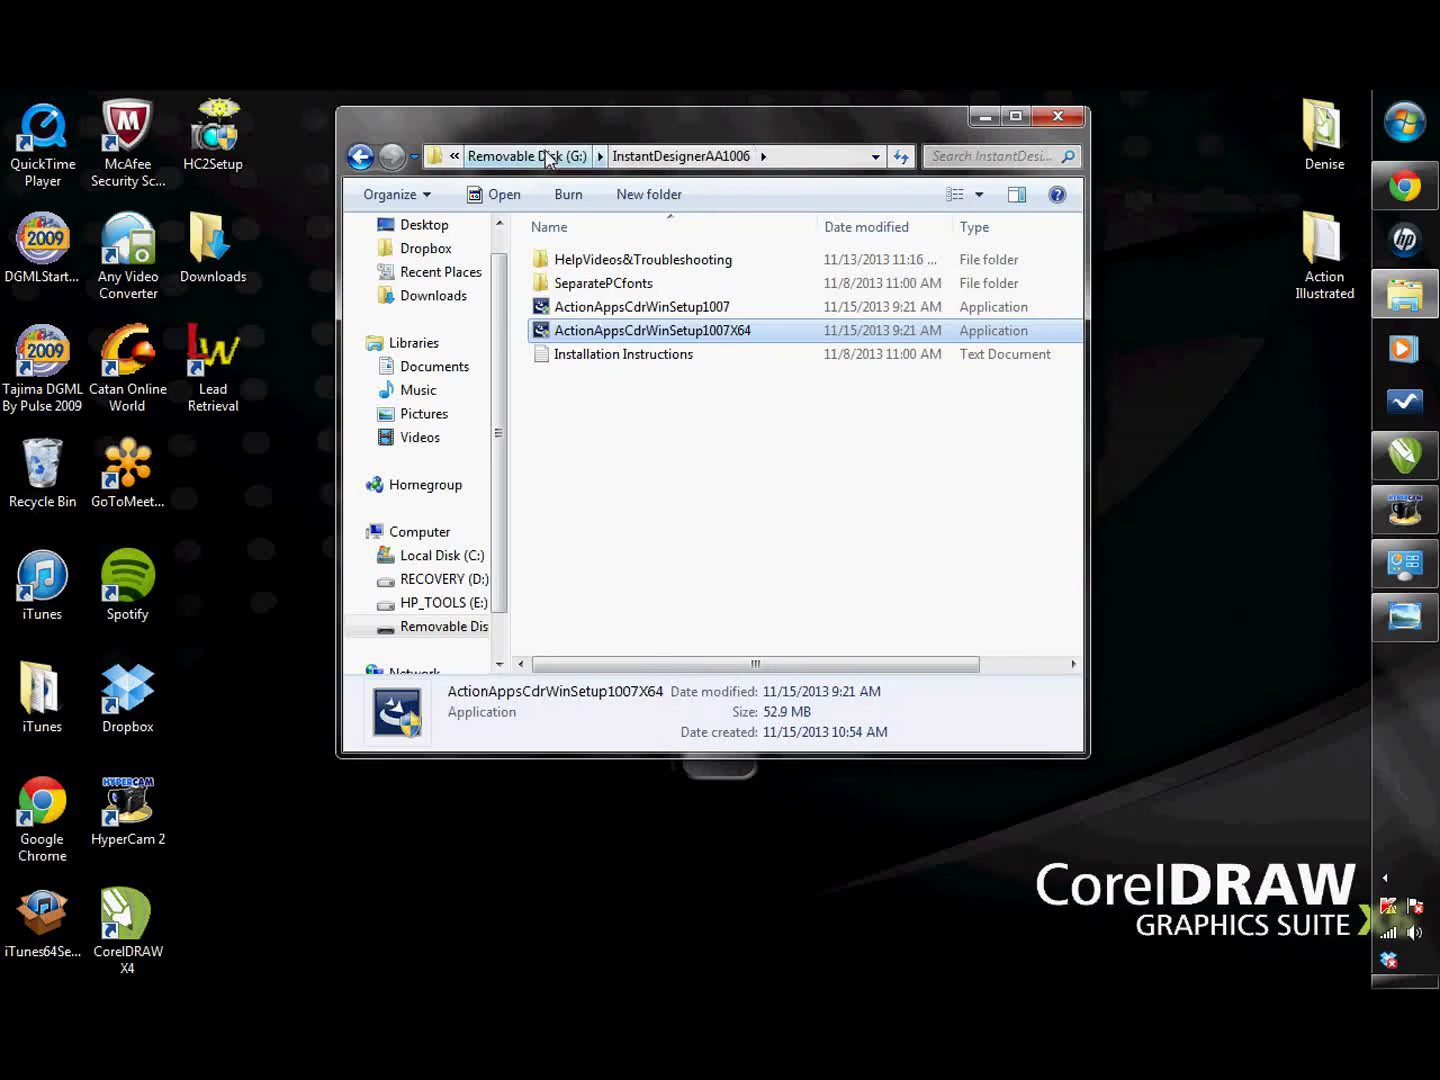
left_click(547, 157)
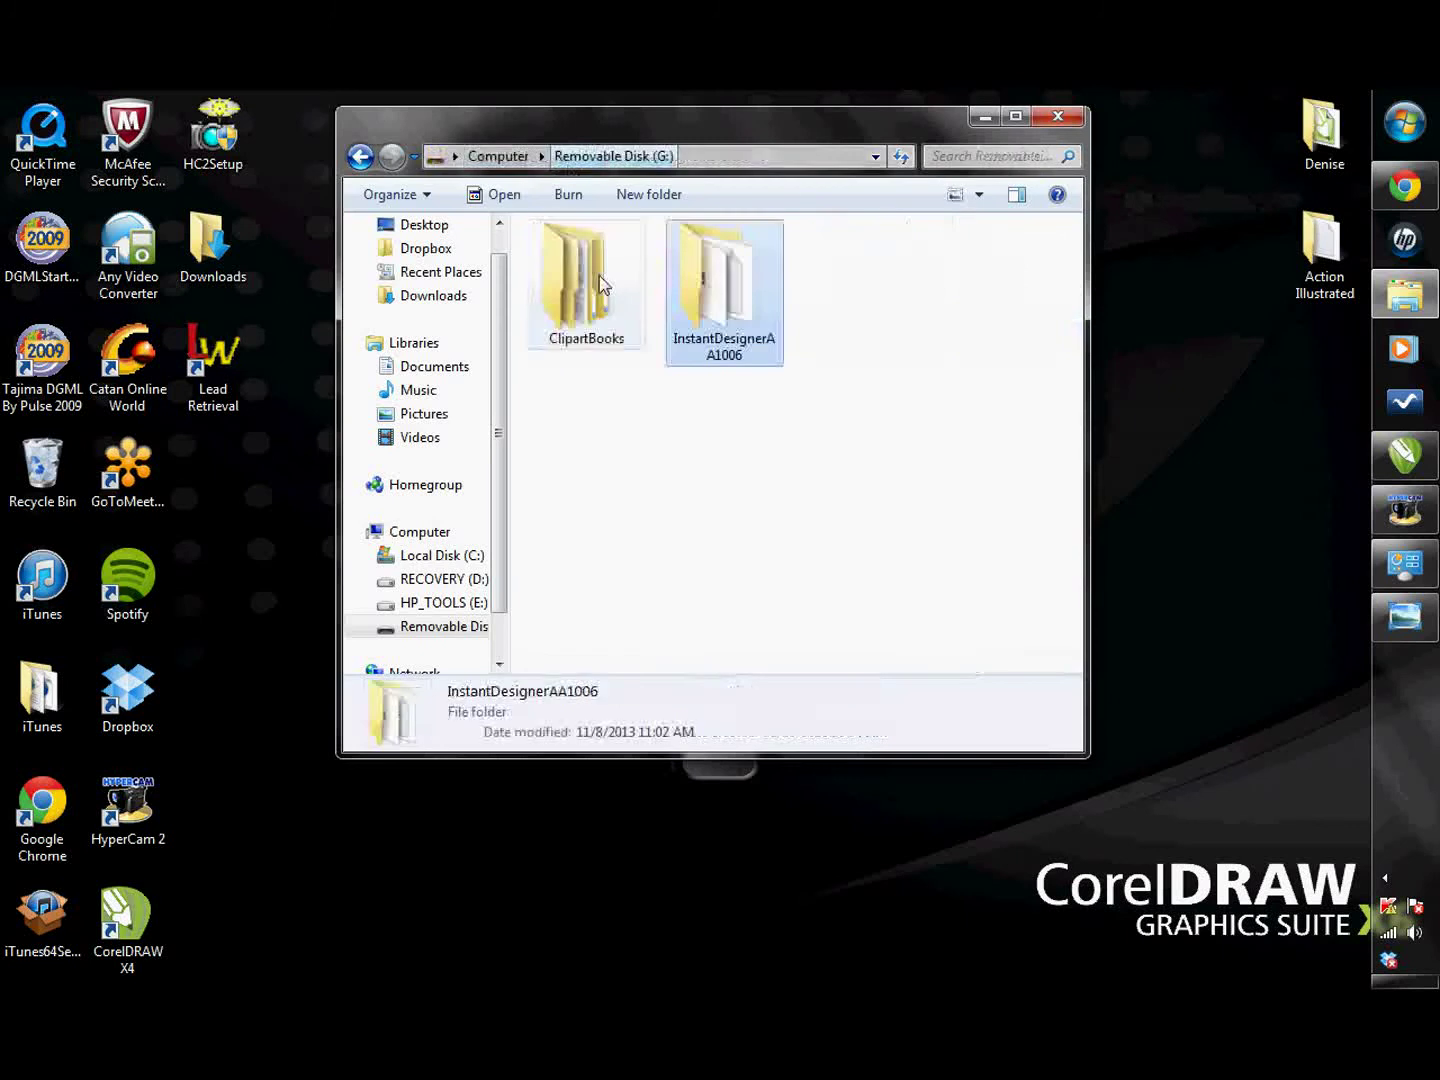
left_click(634, 452)
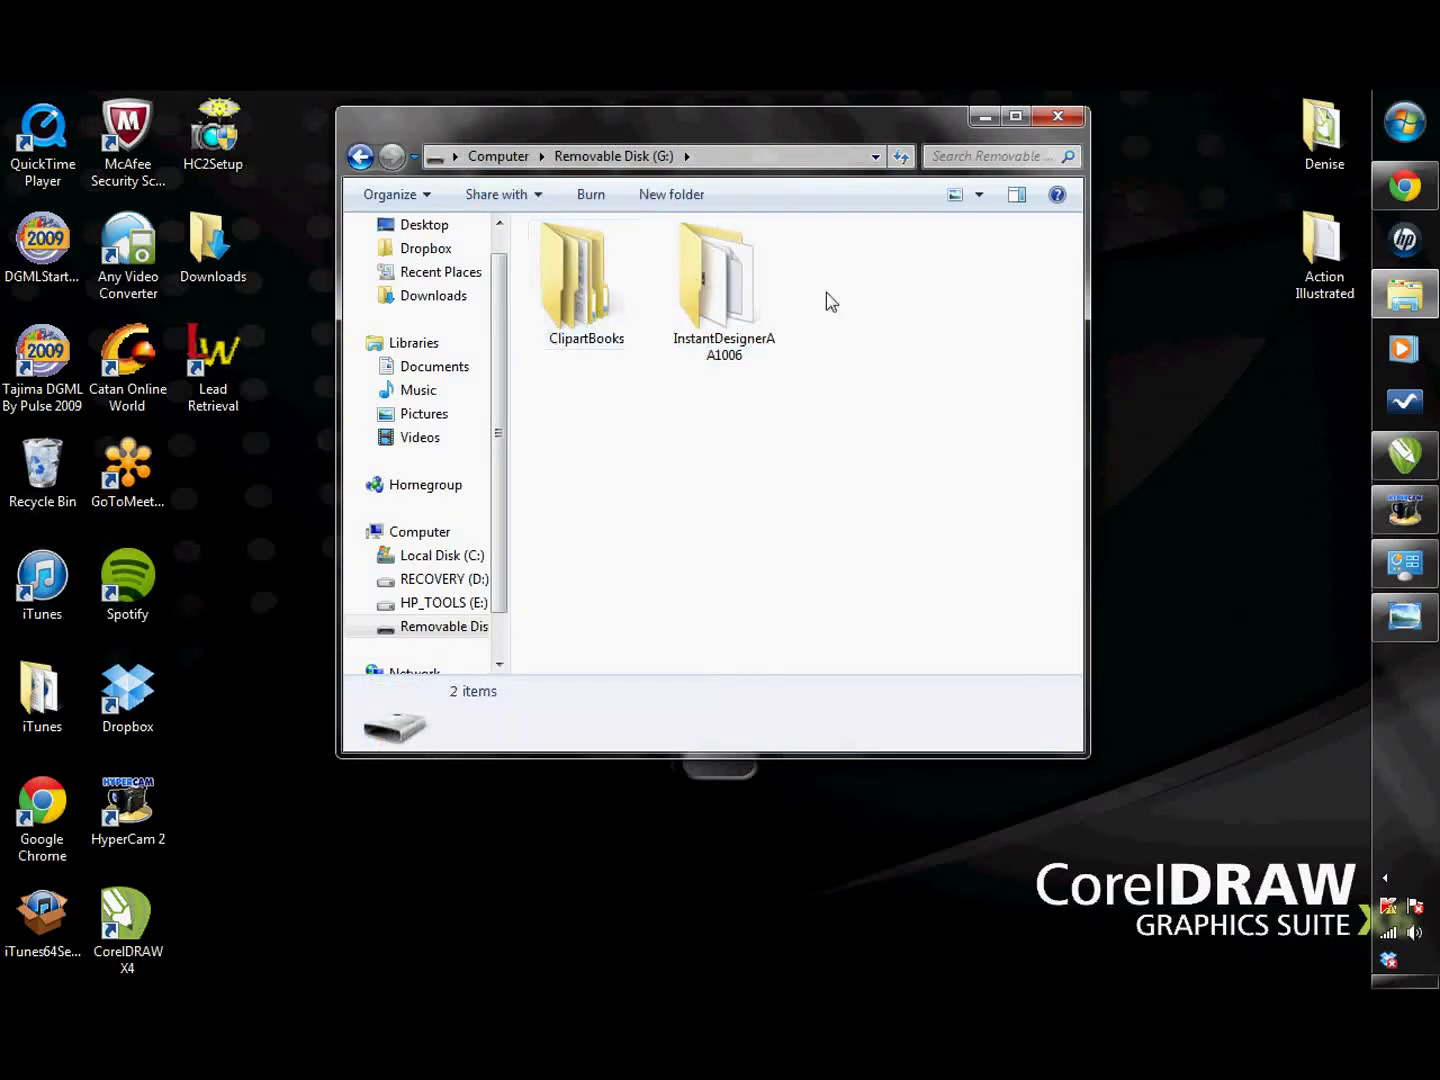
double_click(731, 288)
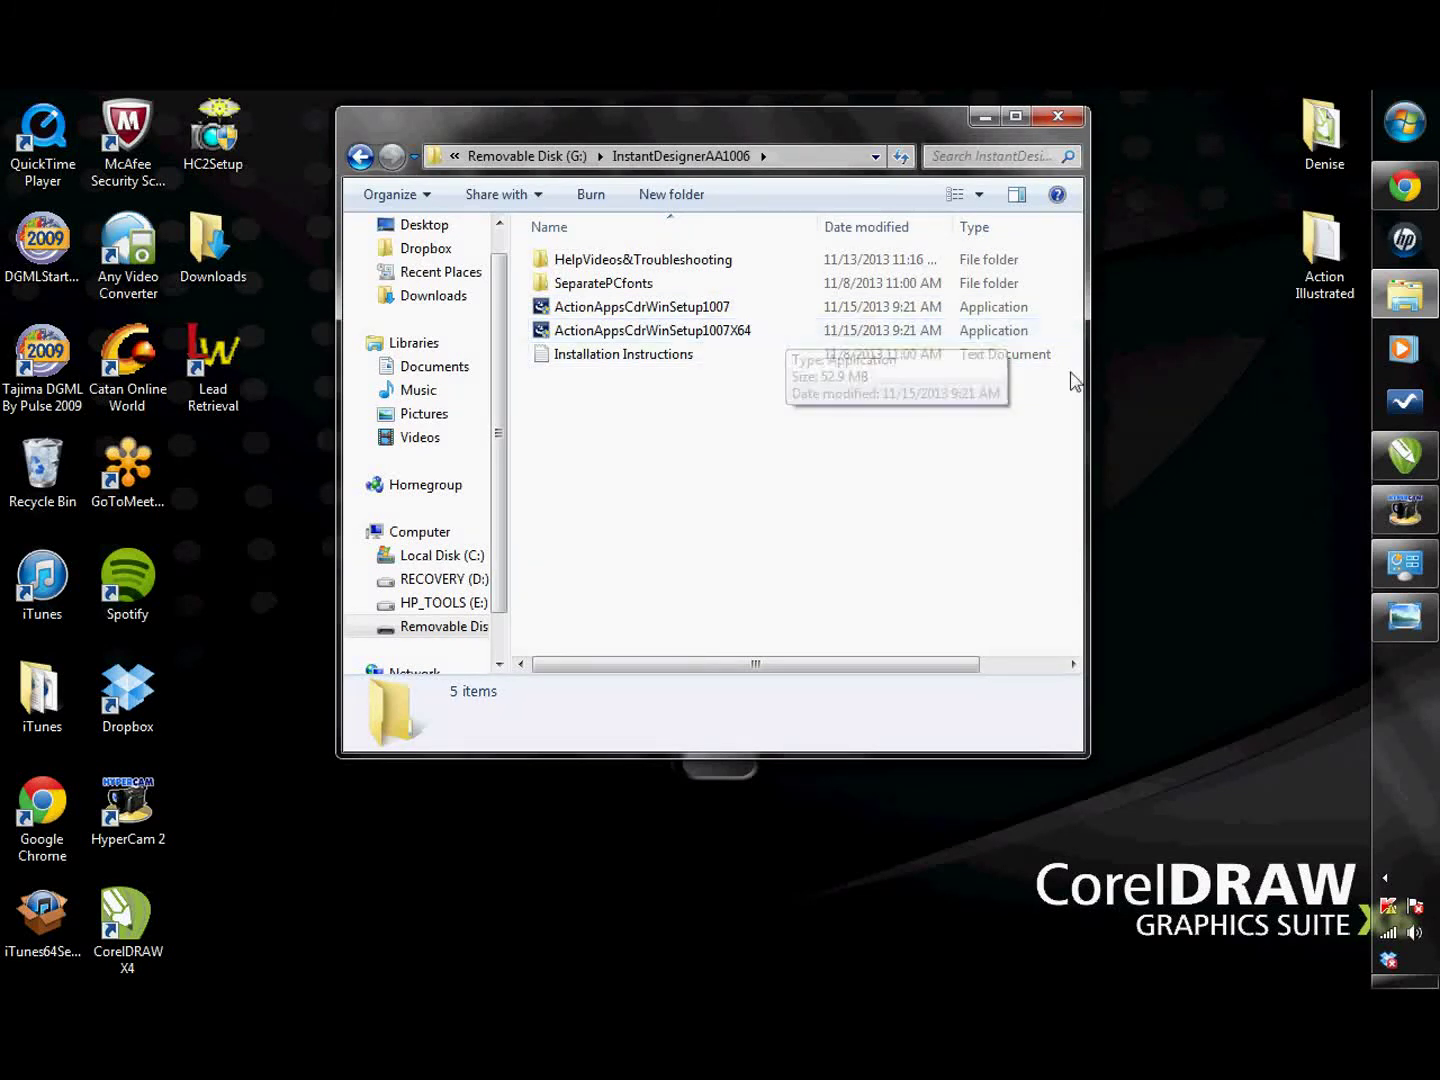
left_click(1406, 123)
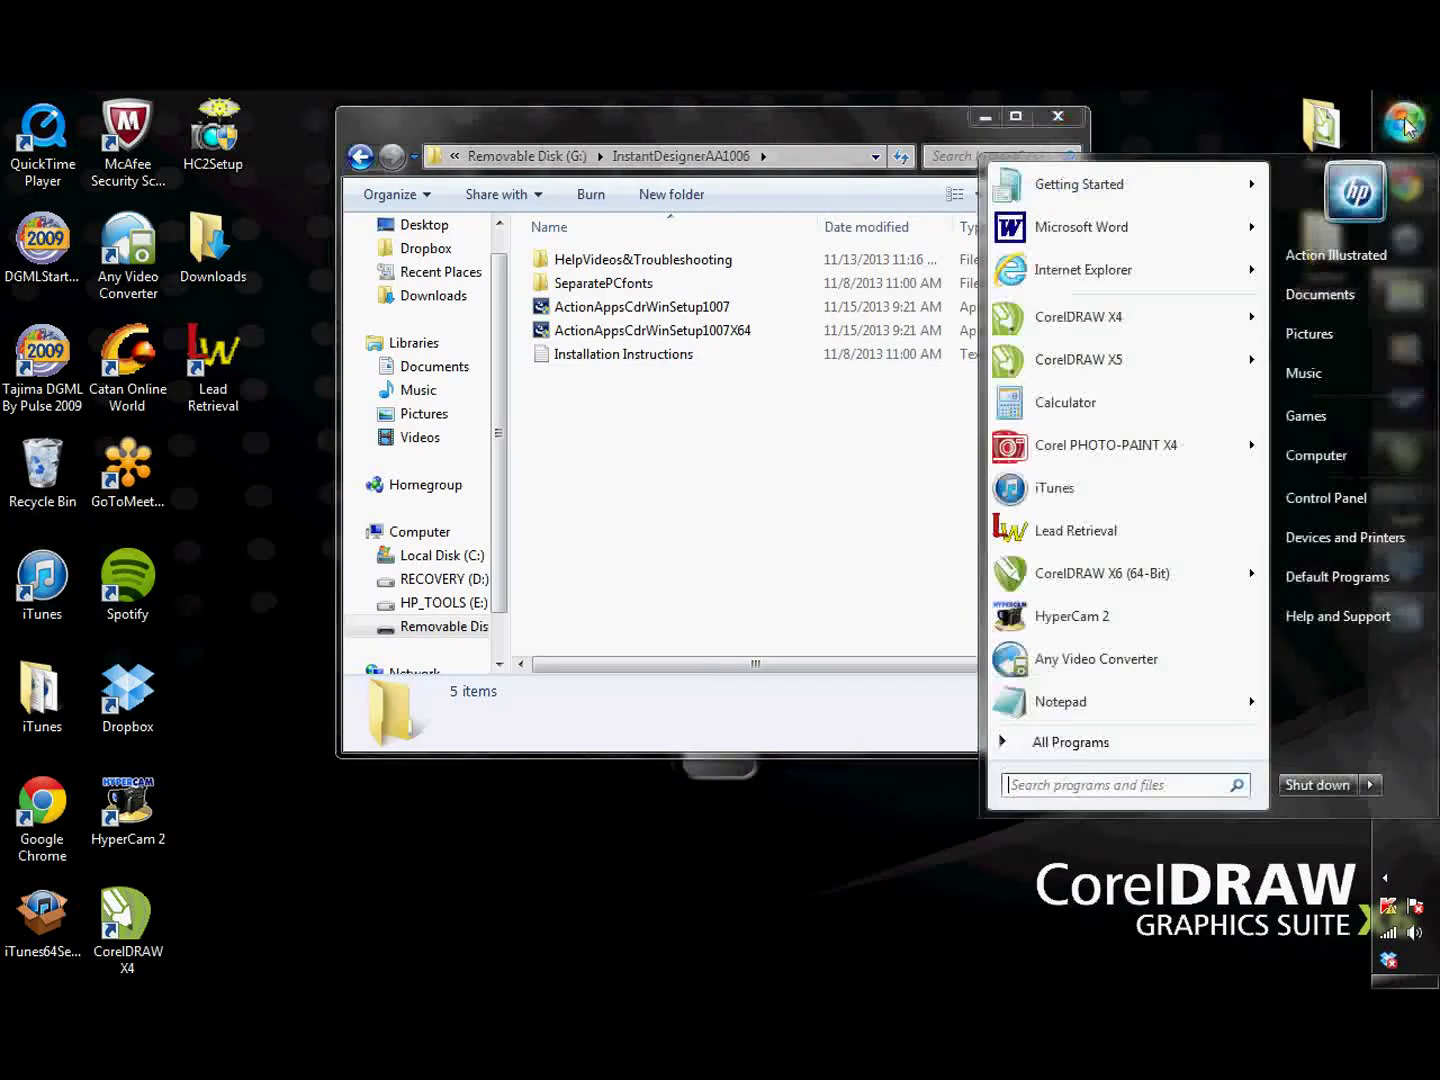
Confirm on Control Panel's System page that the OS is 64-bit, then close it.
left_click(1352, 501)
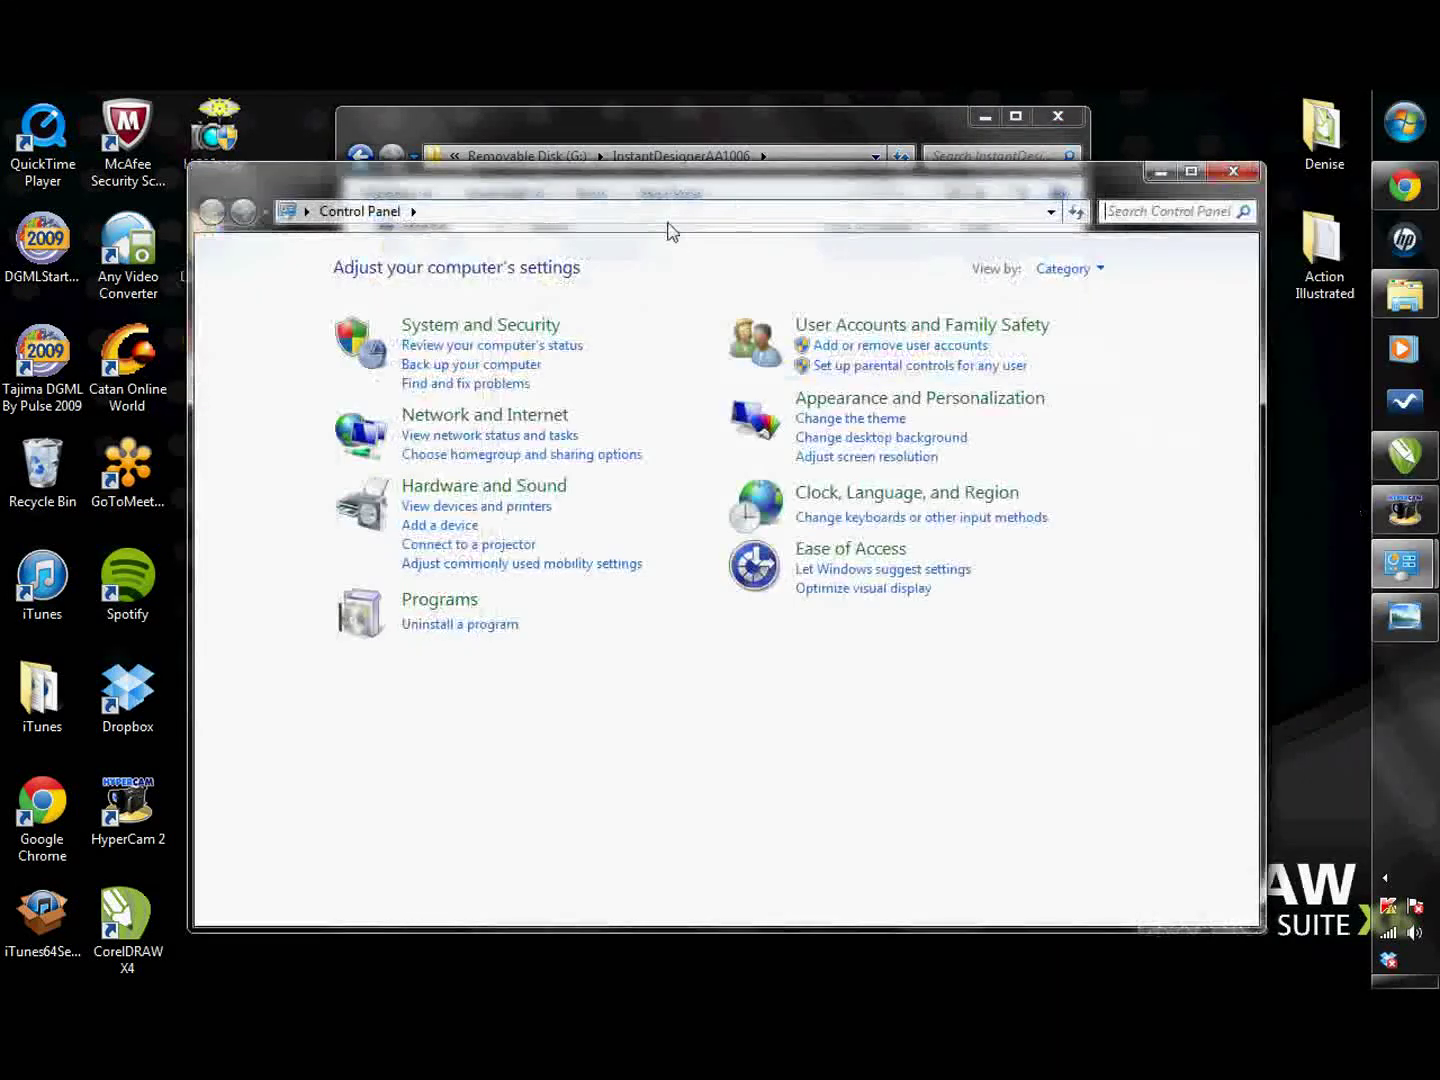
left_click(551, 338)
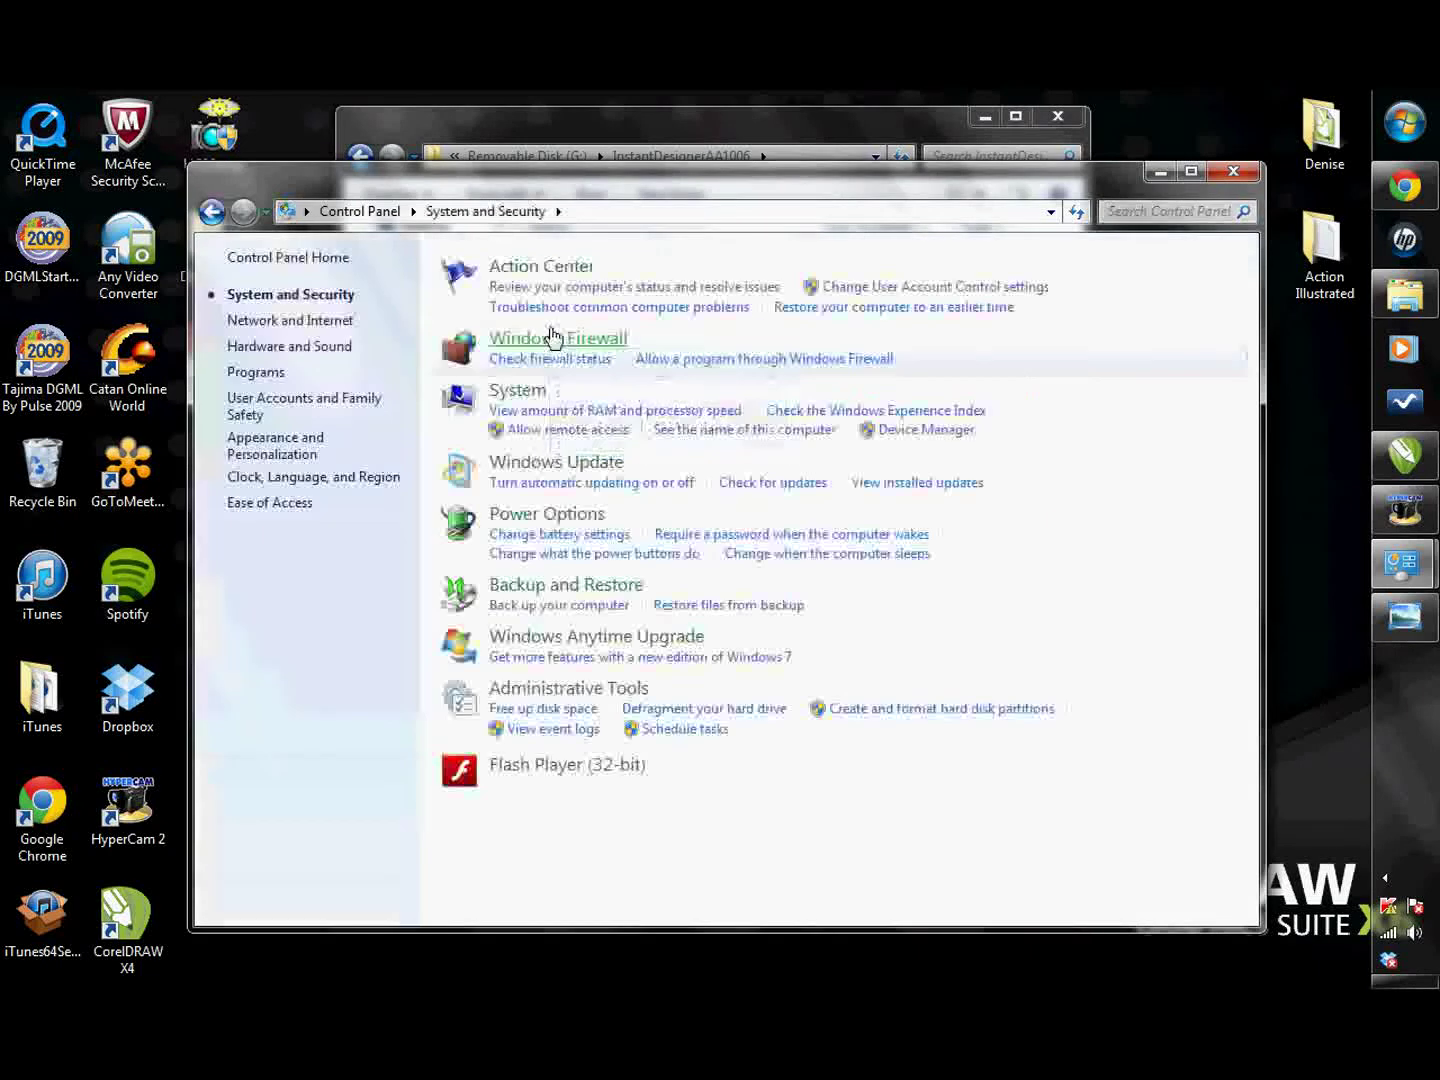
left_click(530, 393)
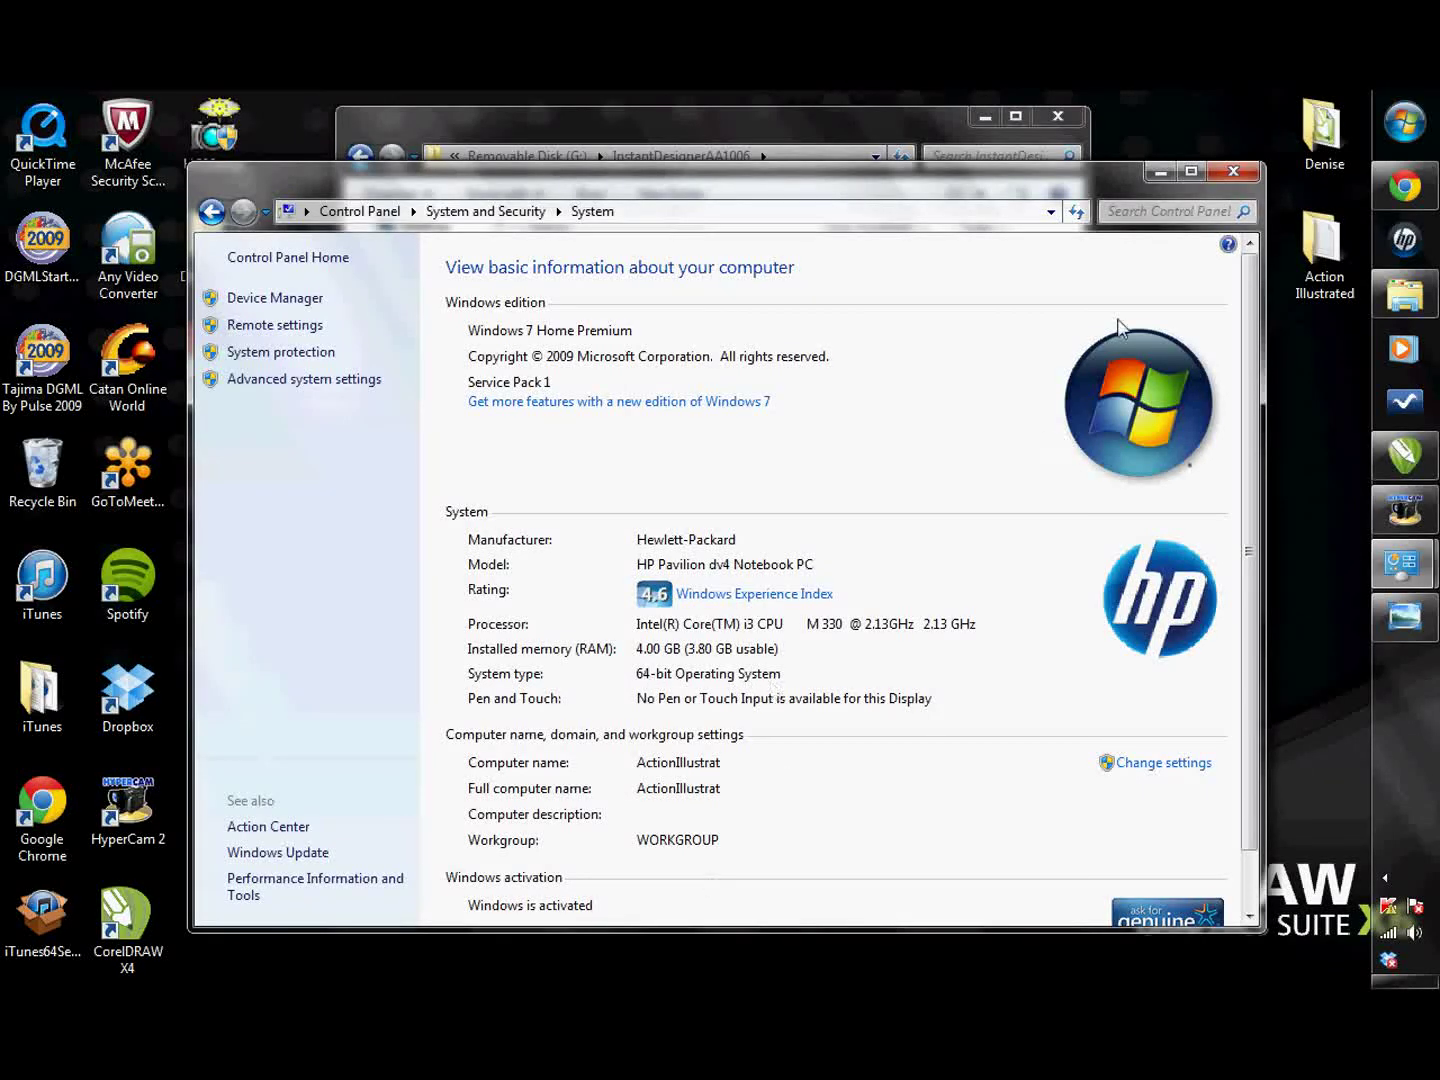
left_click(1234, 172)
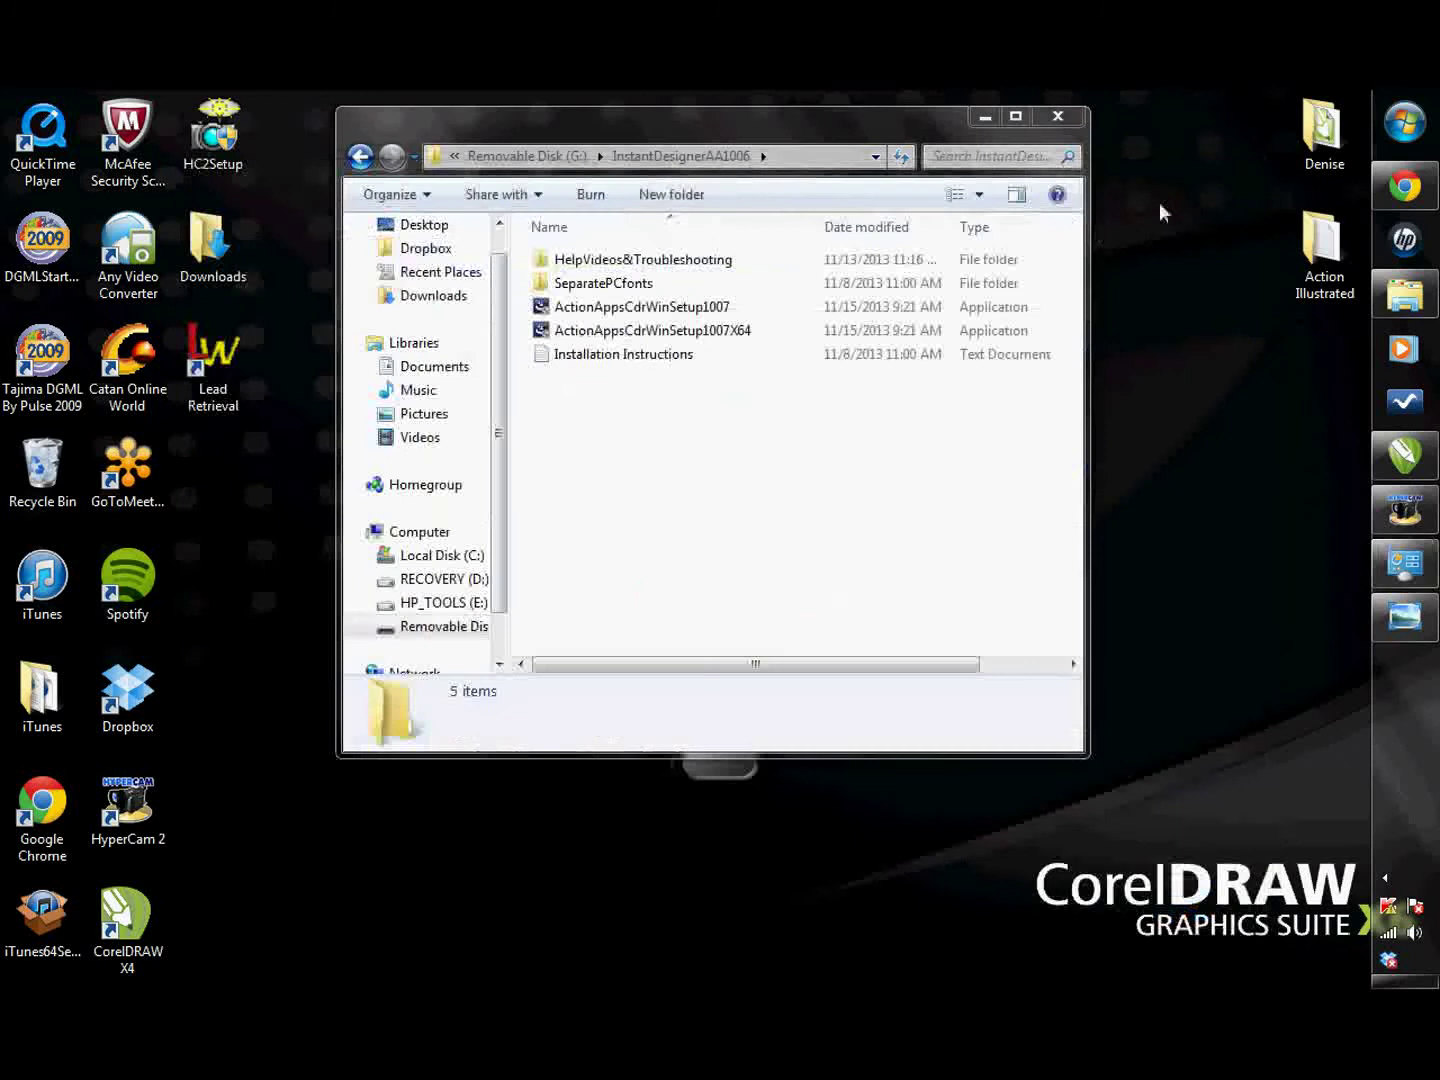
View the context menu options for ActionAppsCdrWinSetup1007X64, then minimize the folder window.
right_click(689, 333)
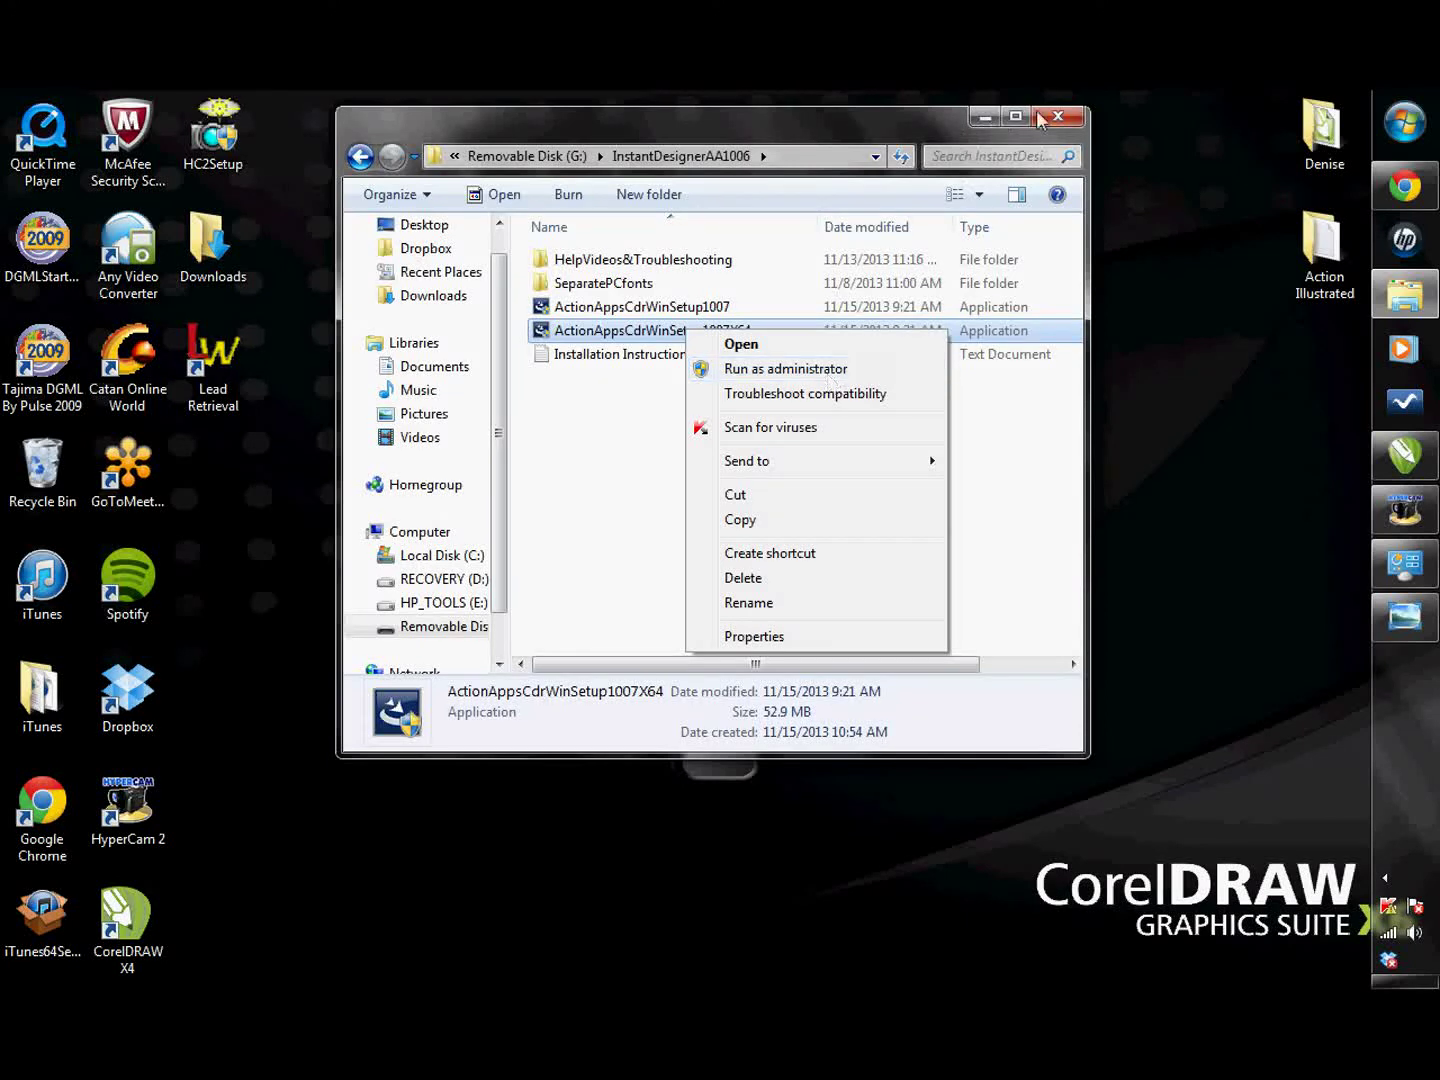
left_click(986, 116)
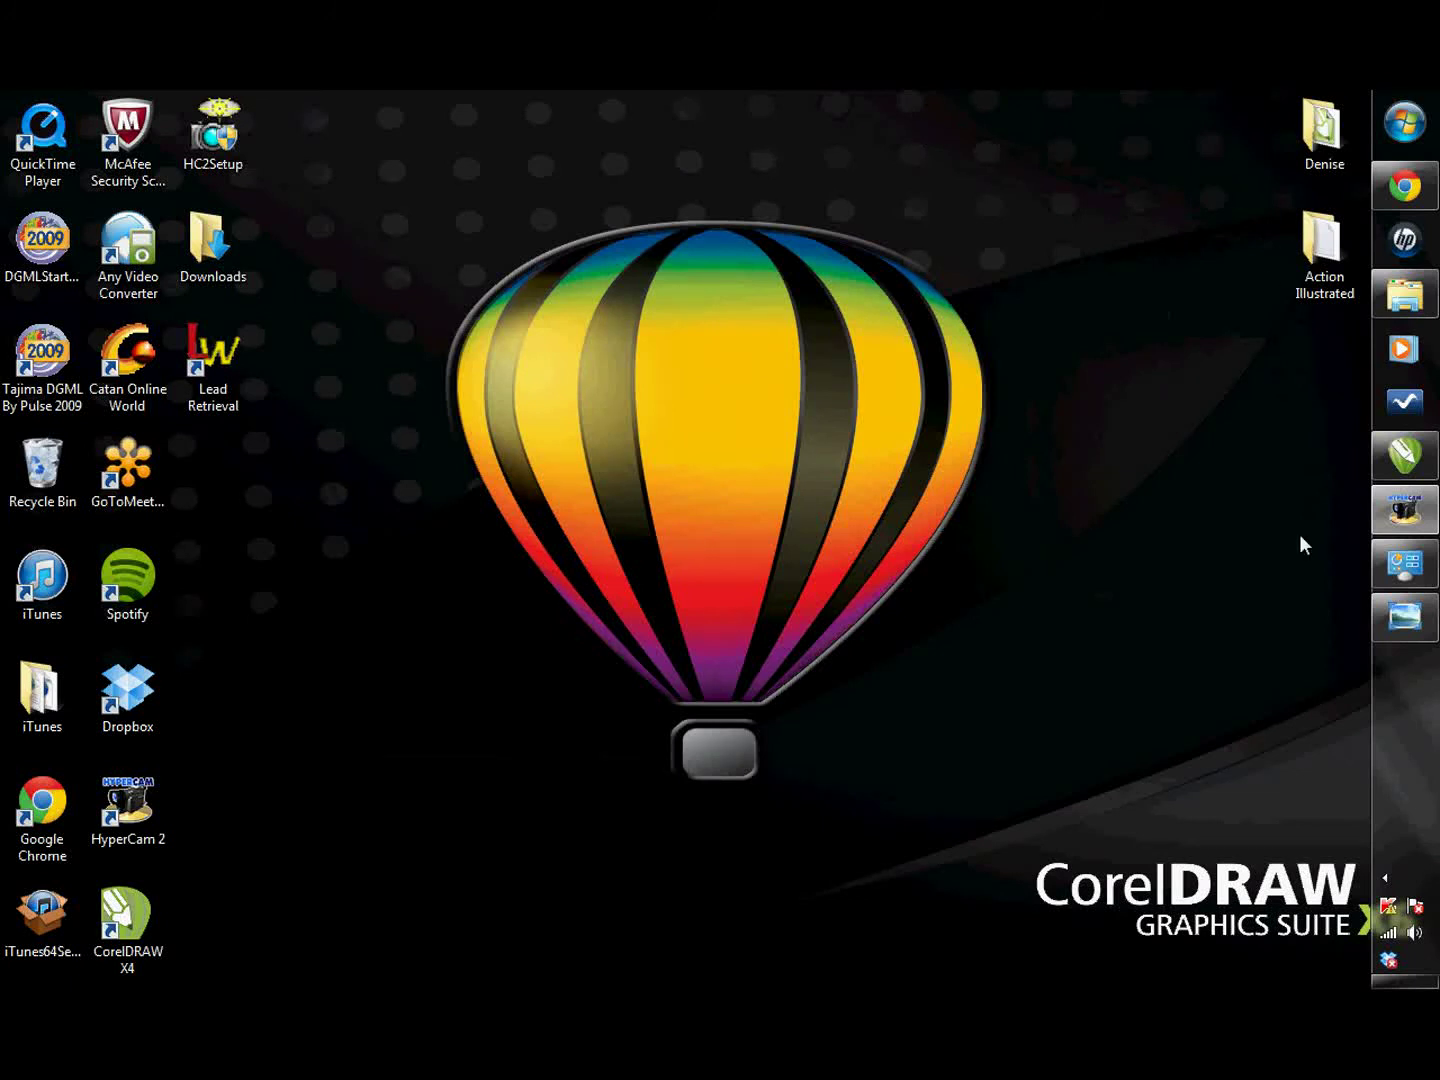
left_click(1417, 455)
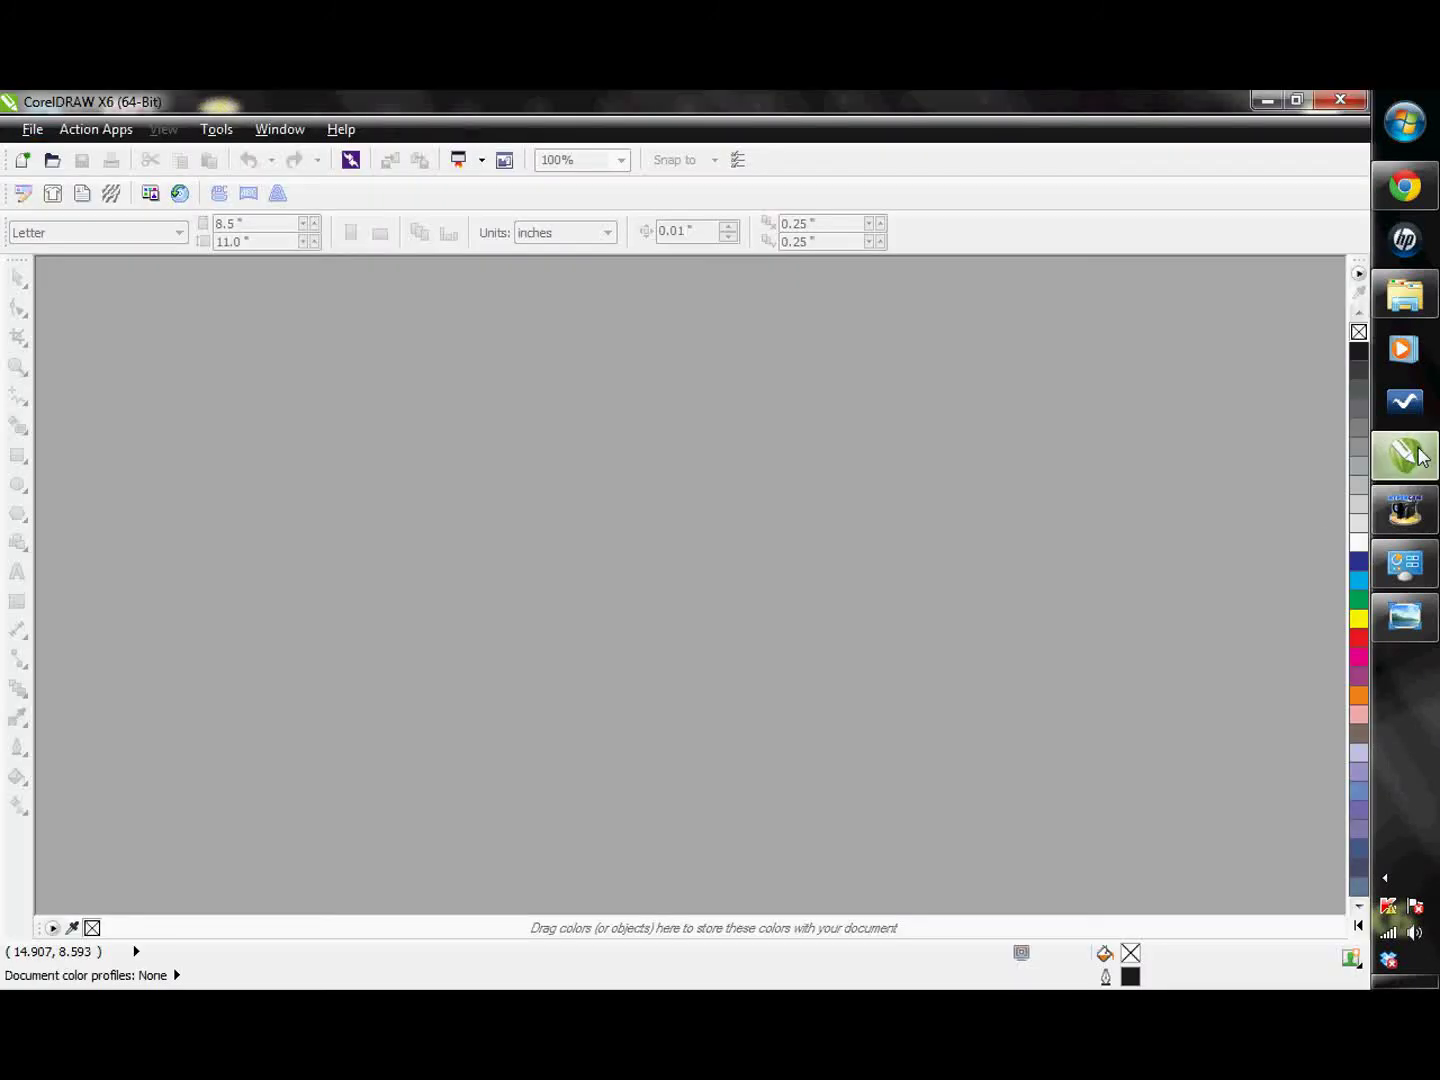
left_click(1404, 620)
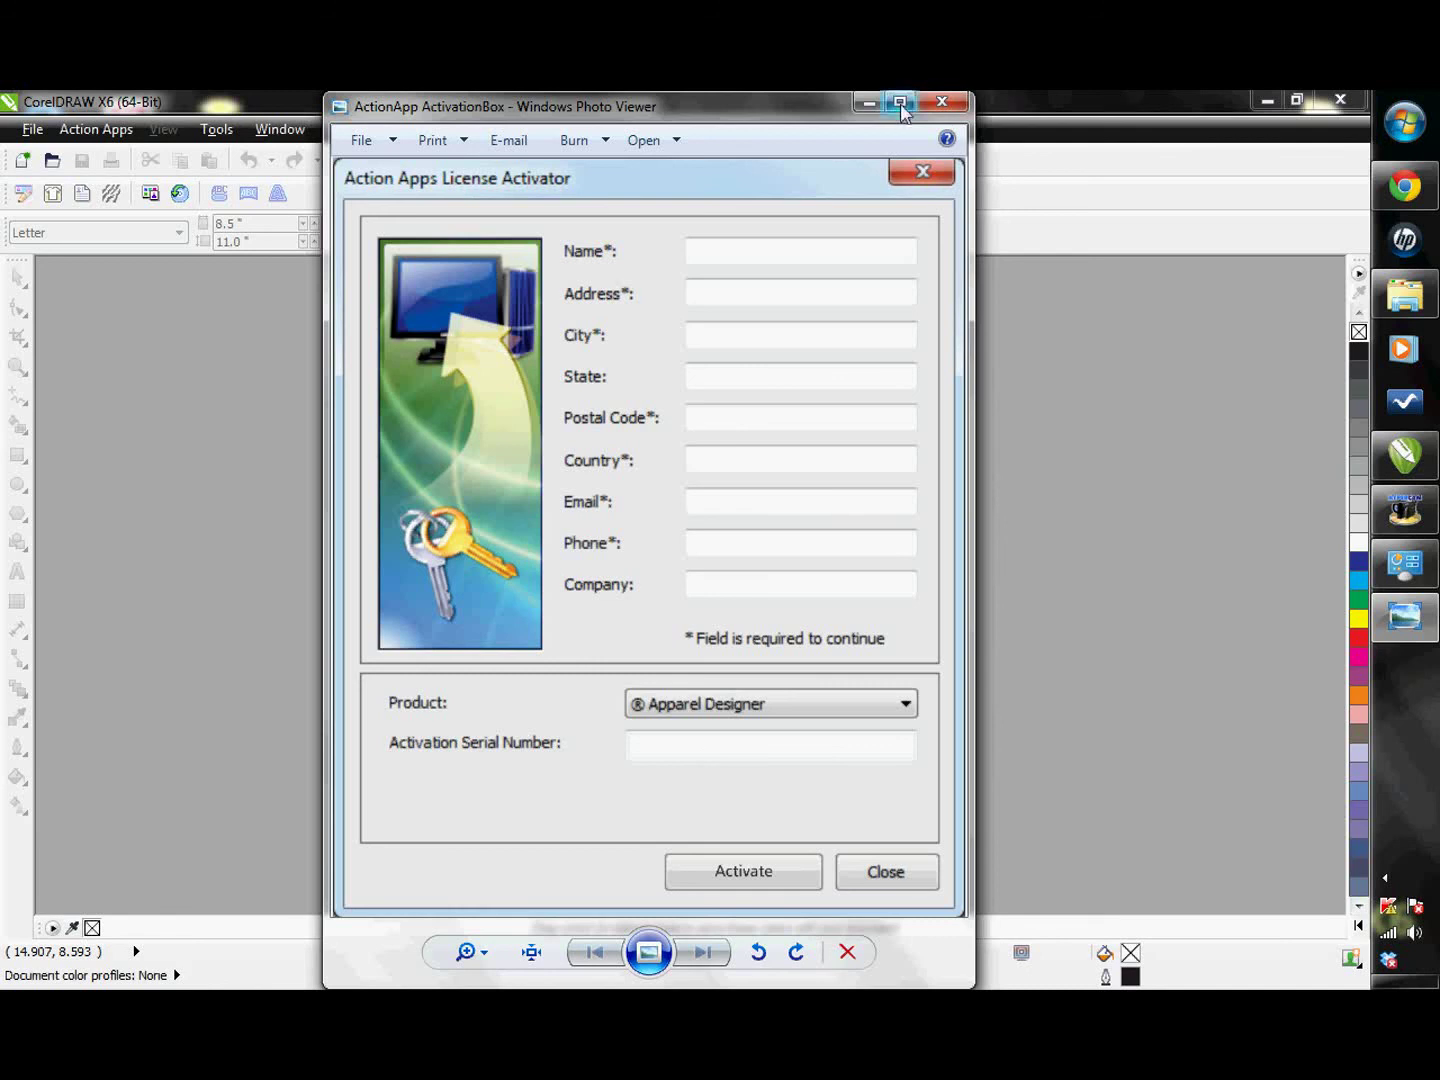
left_click(868, 104)
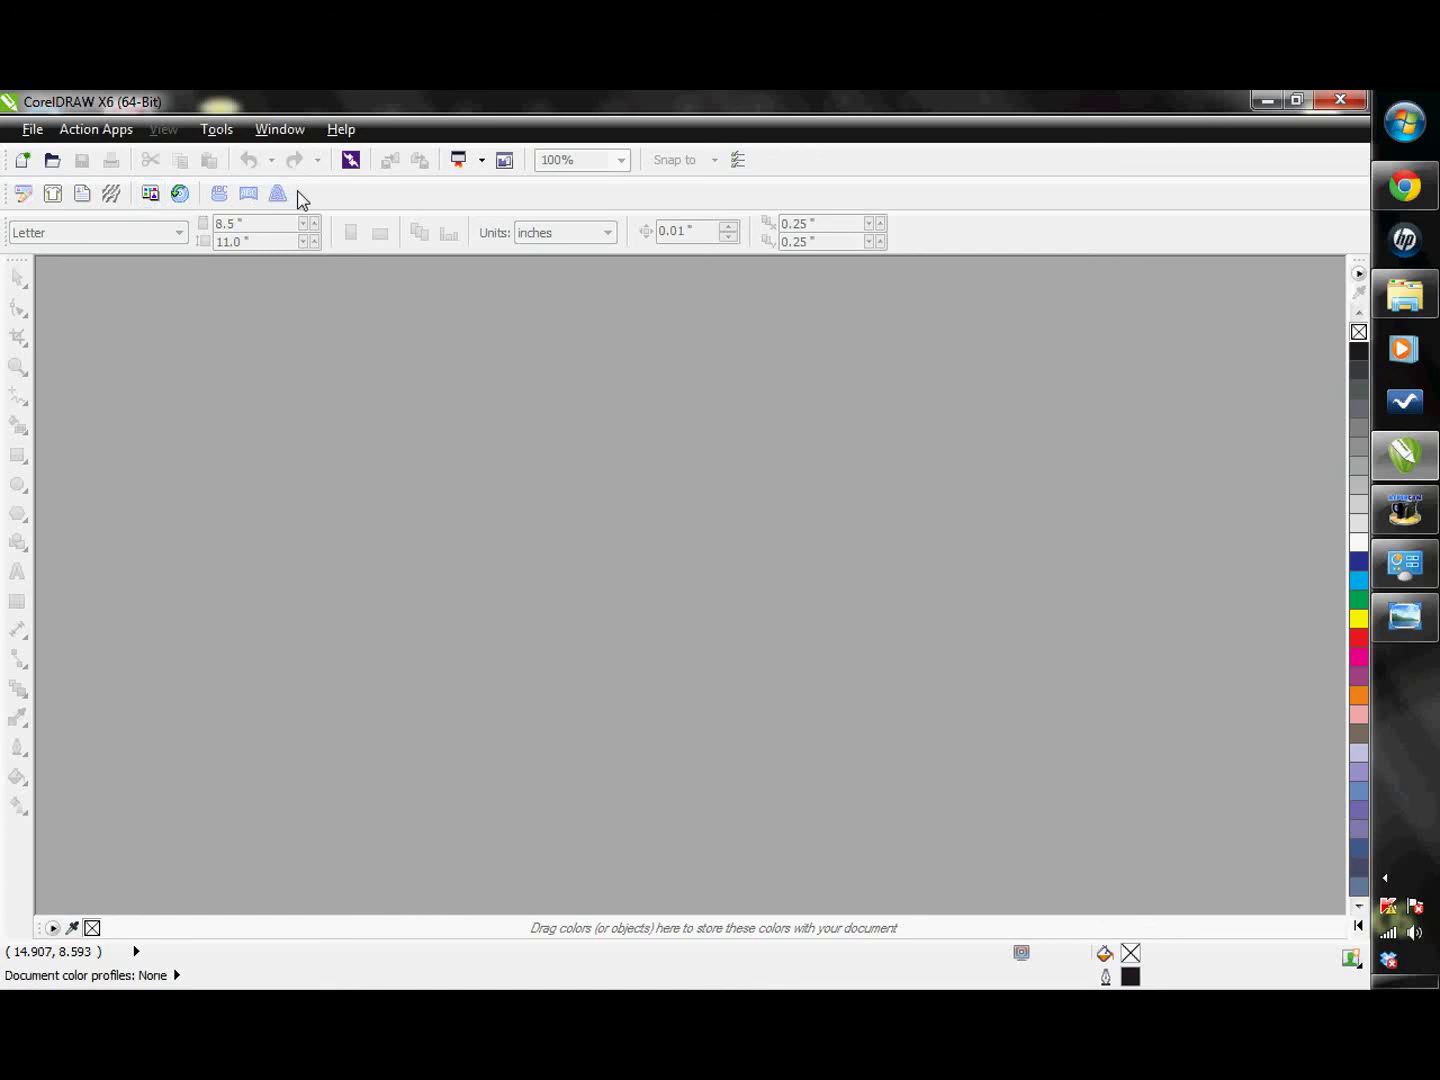
Set the Import CD folder to G:\ClipartBooks\ACTION GRAPHICS using Browse.
left_click(182, 197)
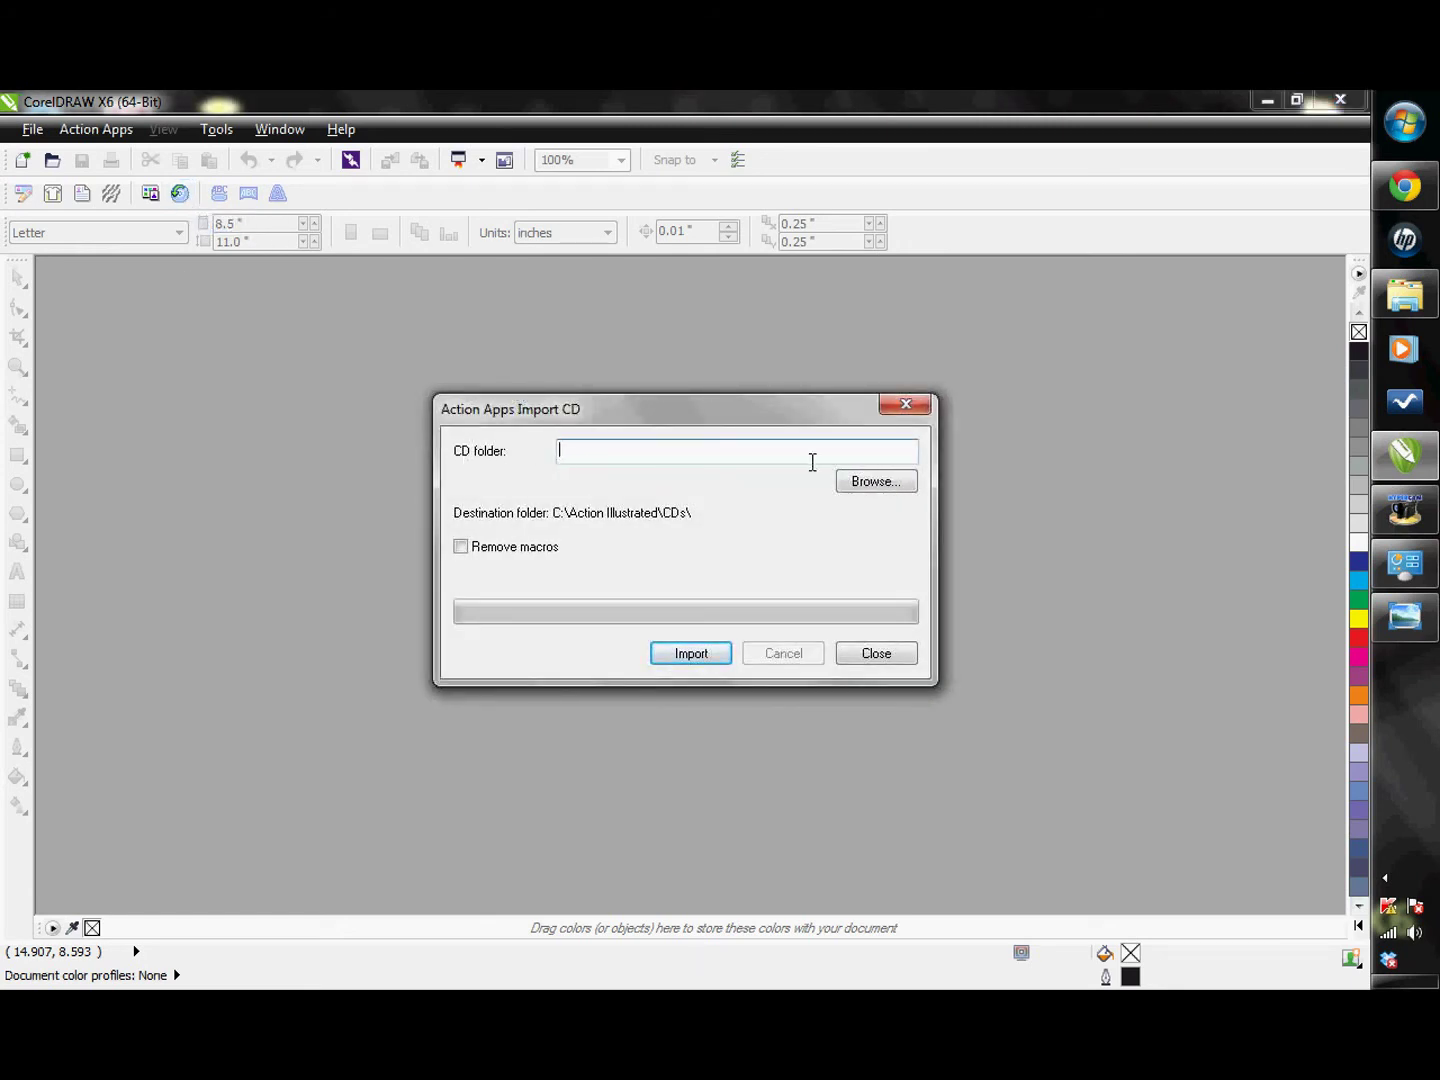
left_click(864, 488)
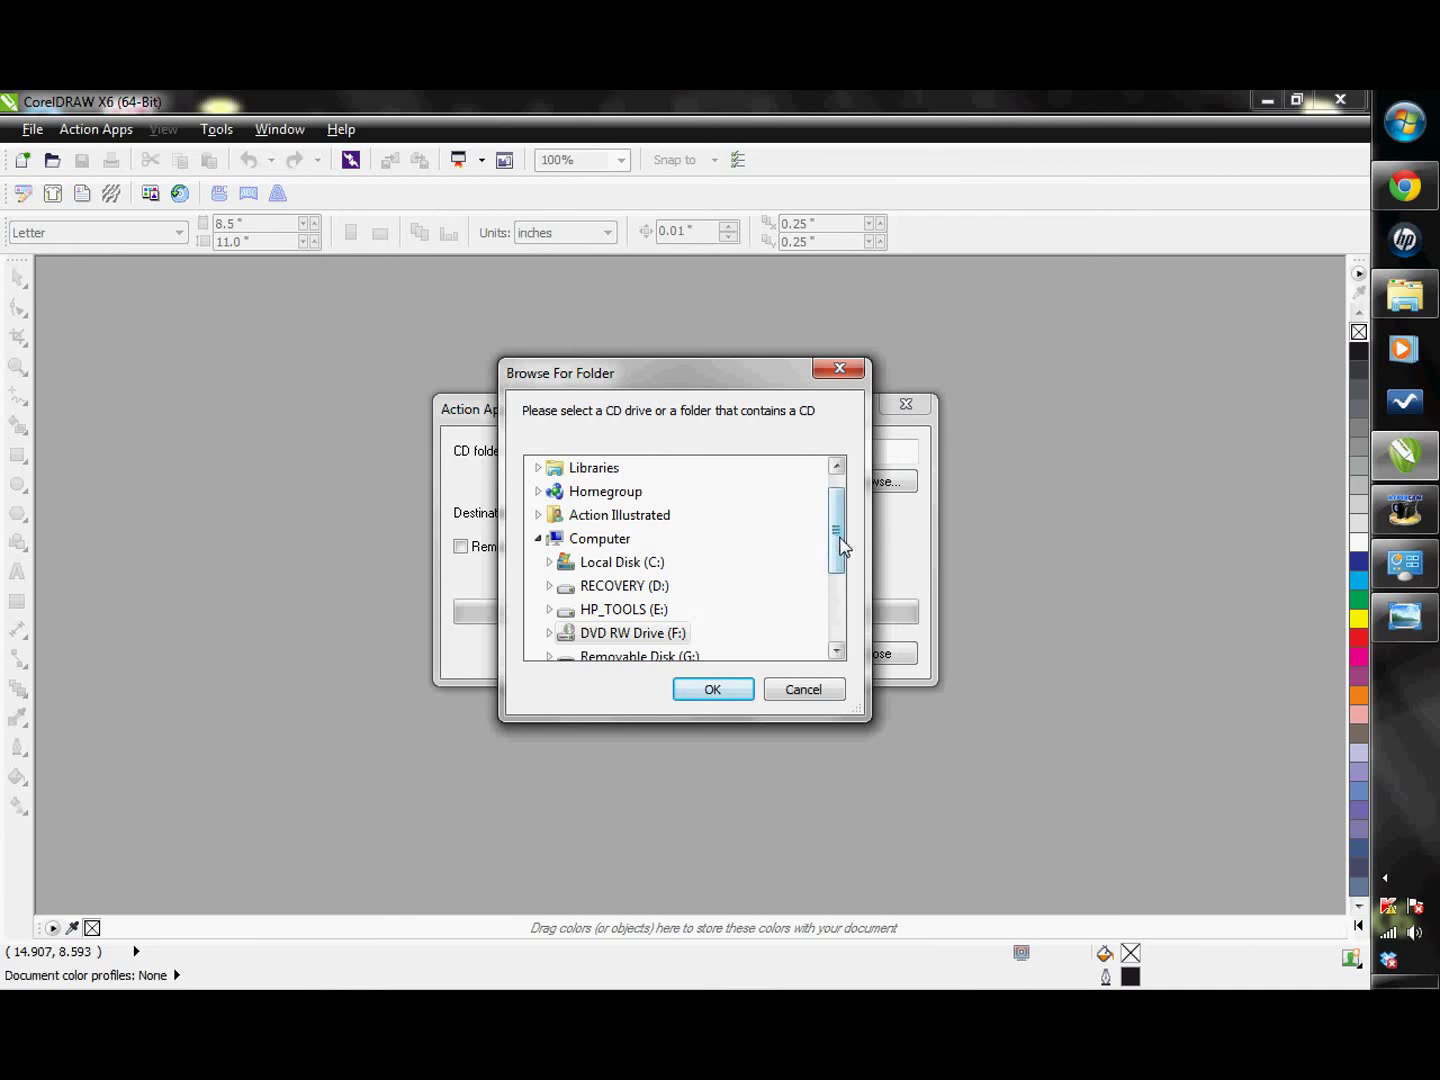
left_click_drag(840, 545, 842, 571)
left_click(564, 614)
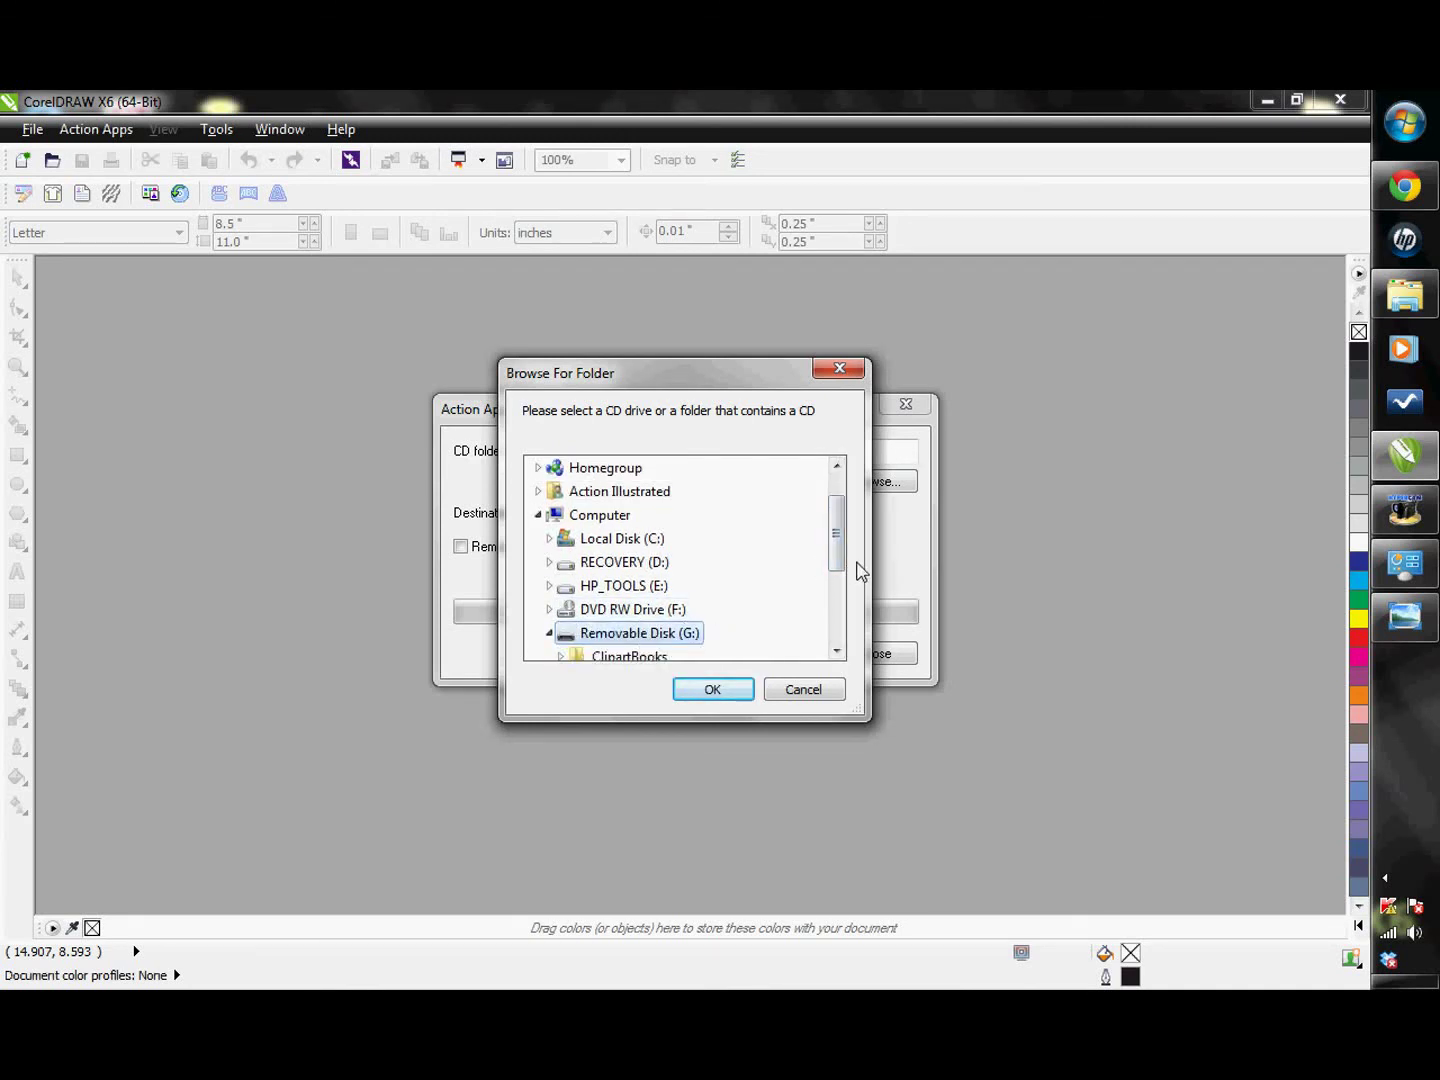
left_click(836, 651)
left_click(836, 651)
left_click(836, 651)
double_click(612, 588)
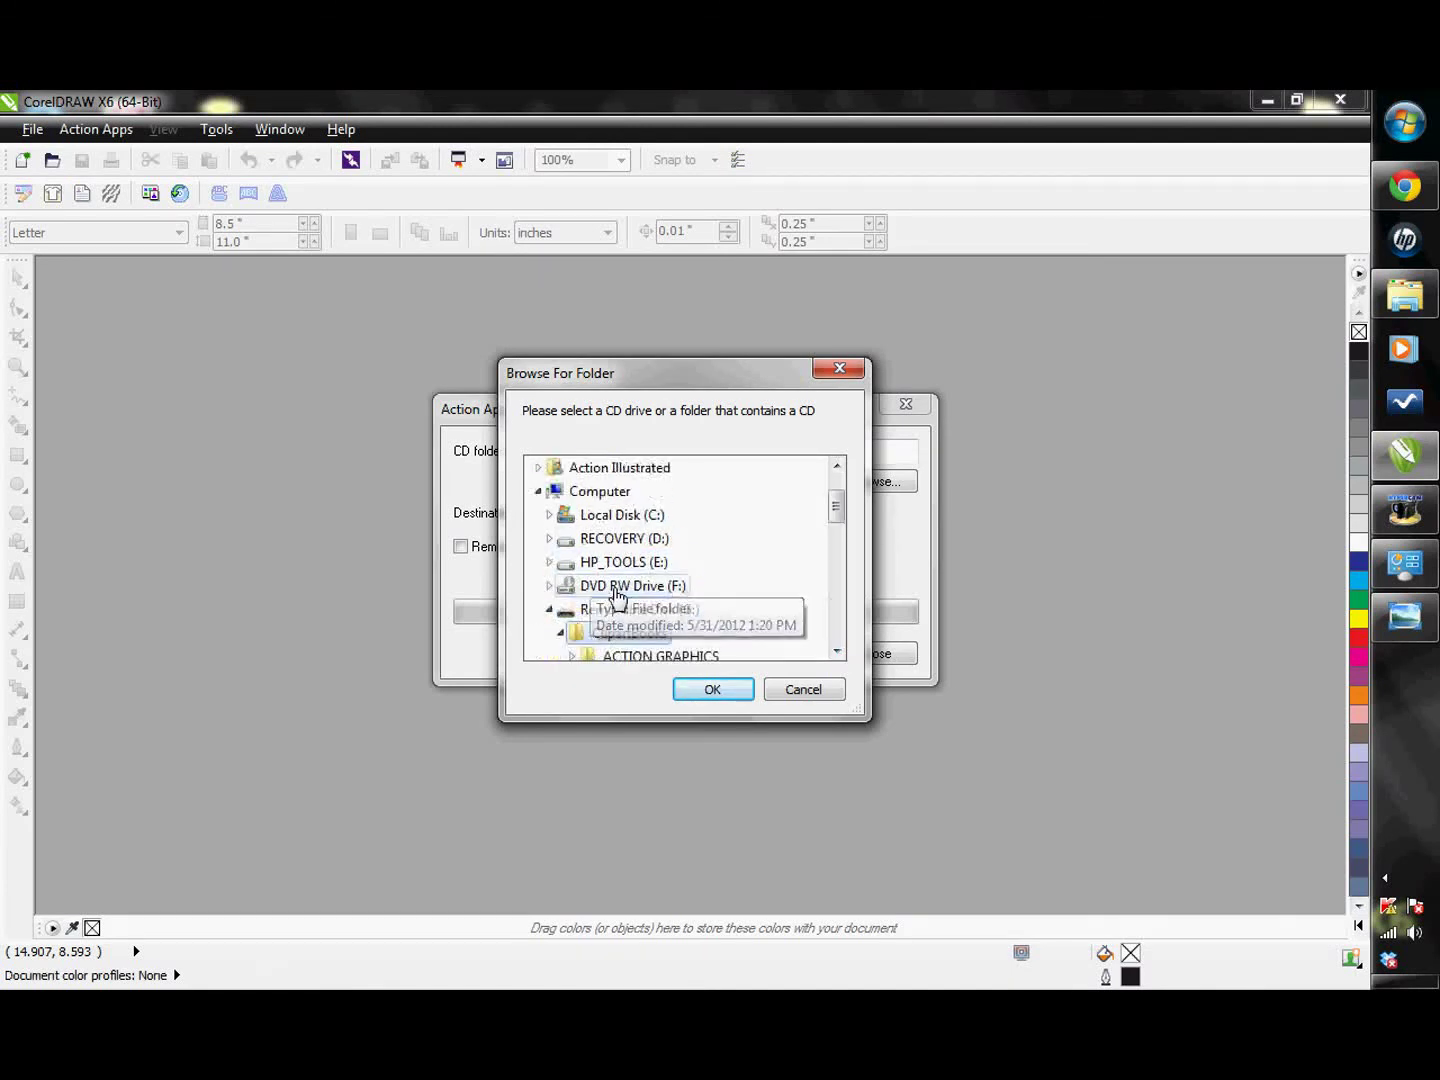
left_click(838, 651)
left_click(837, 652)
left_click(838, 651)
left_click(837, 652)
left_click(837, 652)
left_click(837, 652)
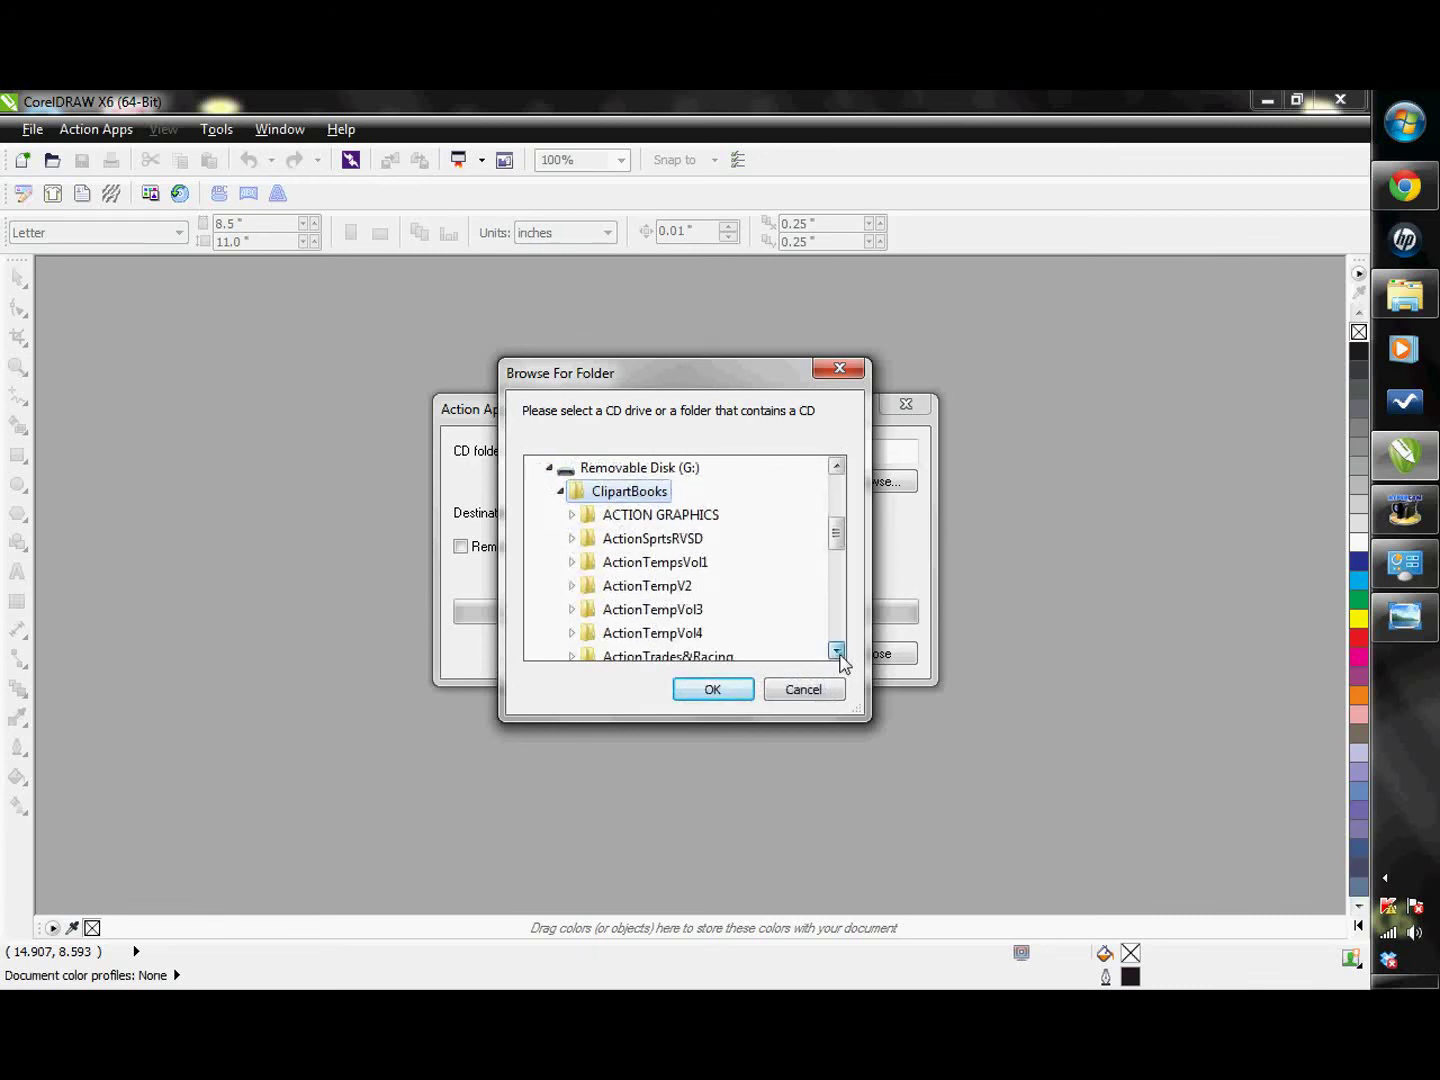
left_click(699, 516)
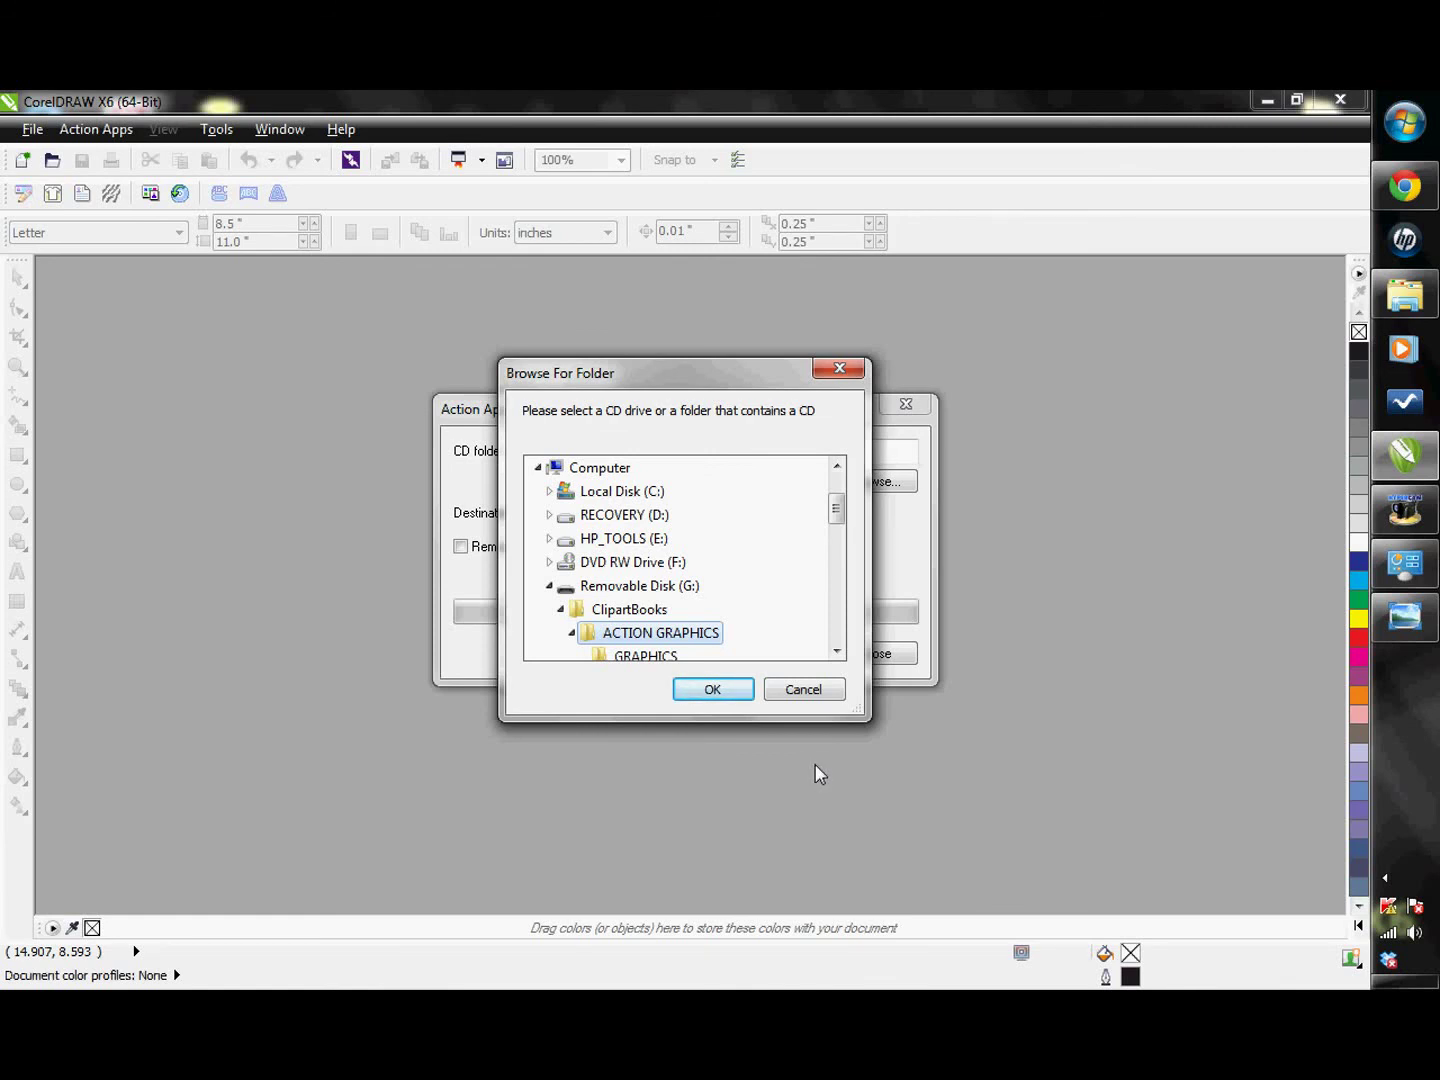
left_click(692, 694)
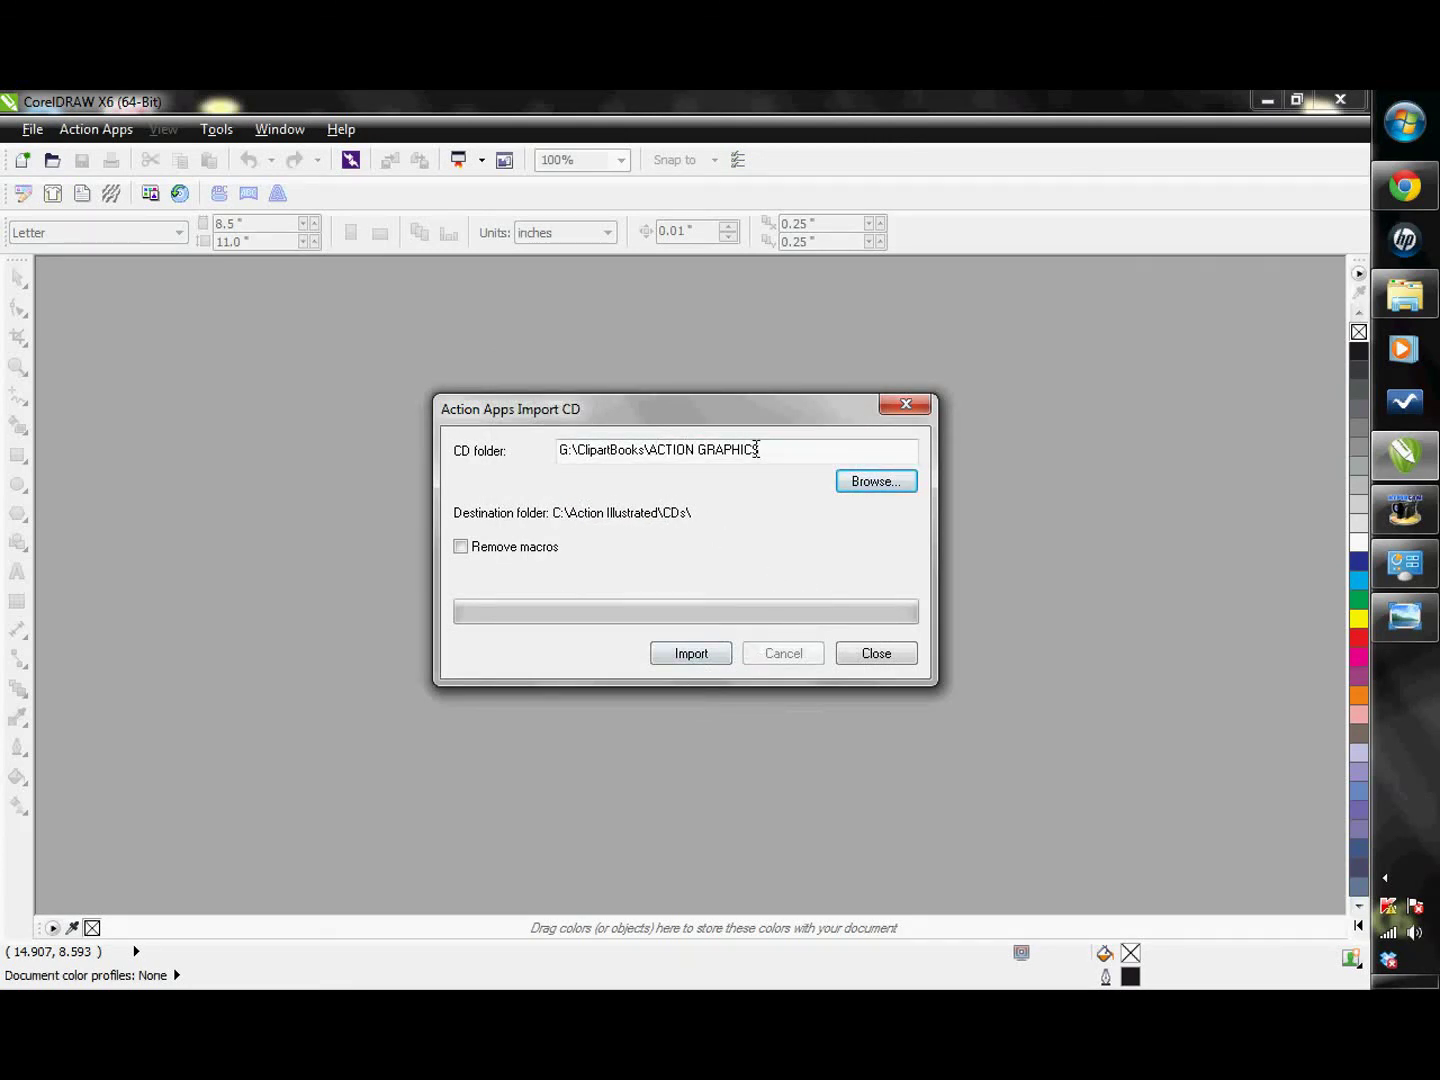
Import the ACTION GRAPHICS CD without overwriting existing files, then close the dialogs.
left_click(712, 663)
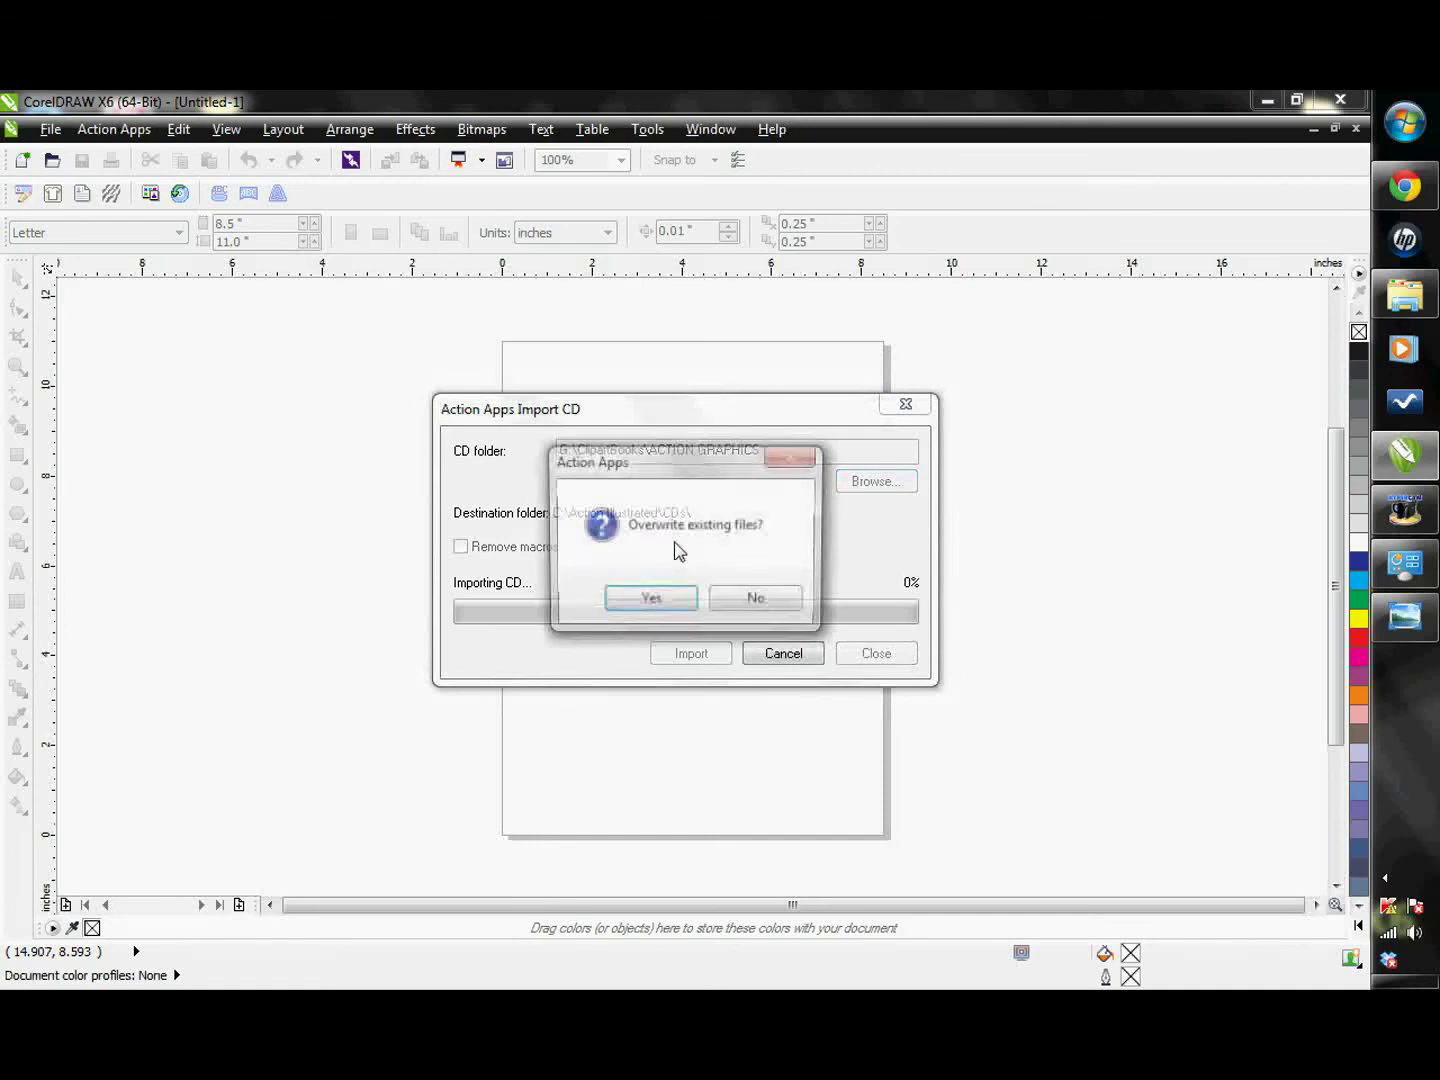
left_click(756, 603)
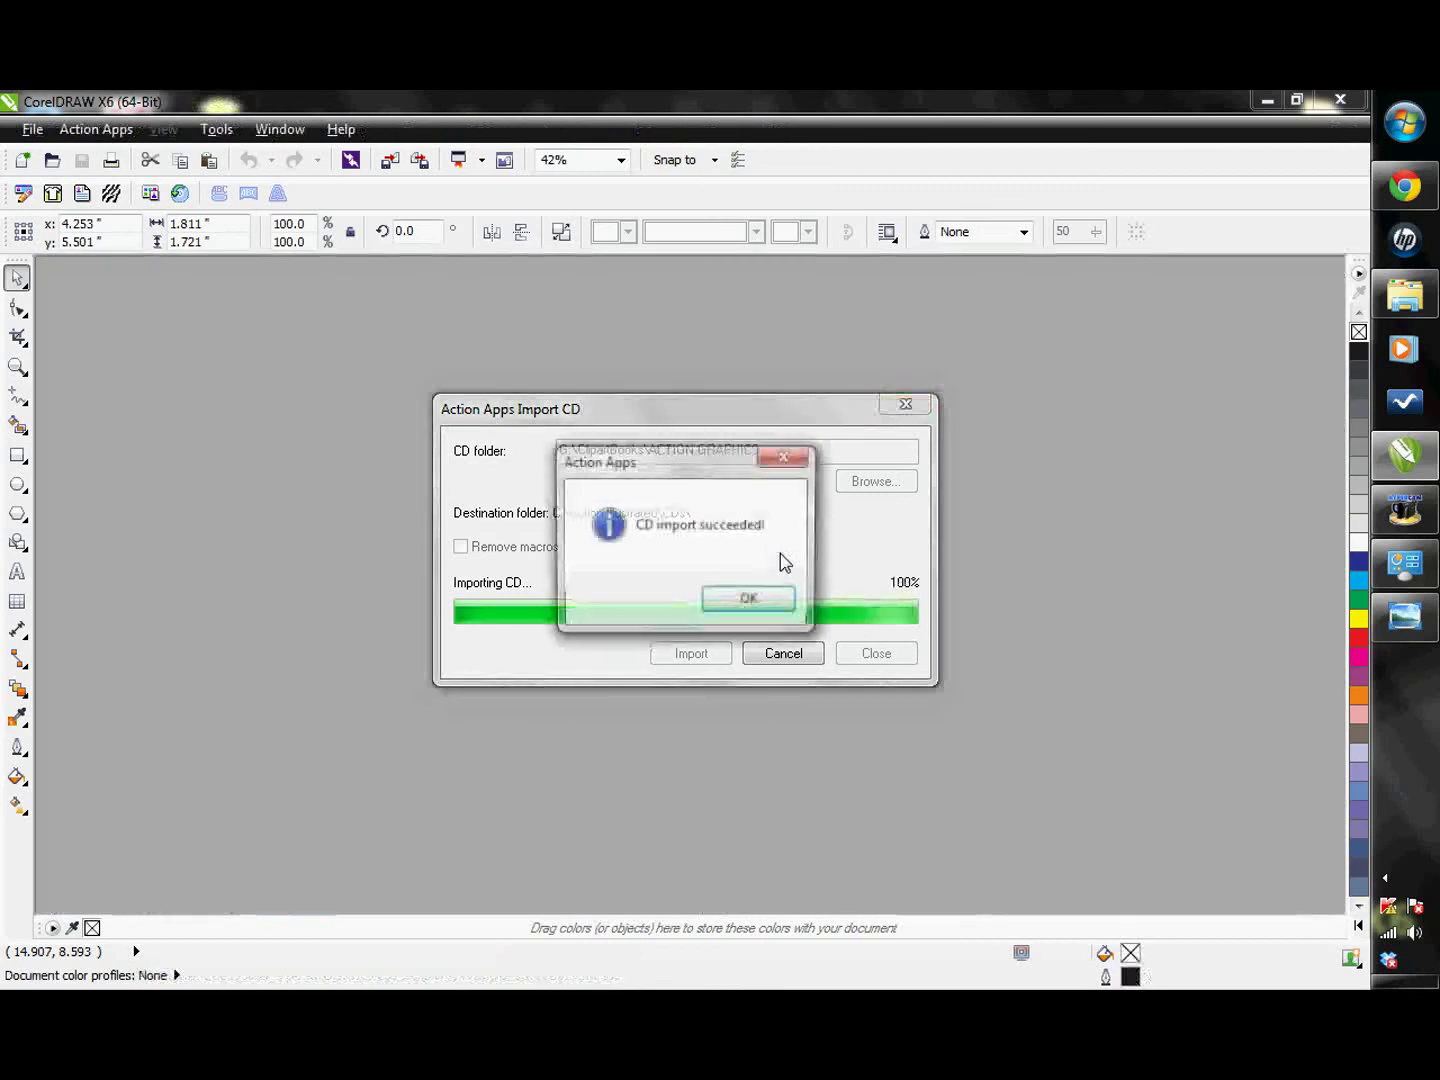
left_click(731, 604)
left_click(921, 406)
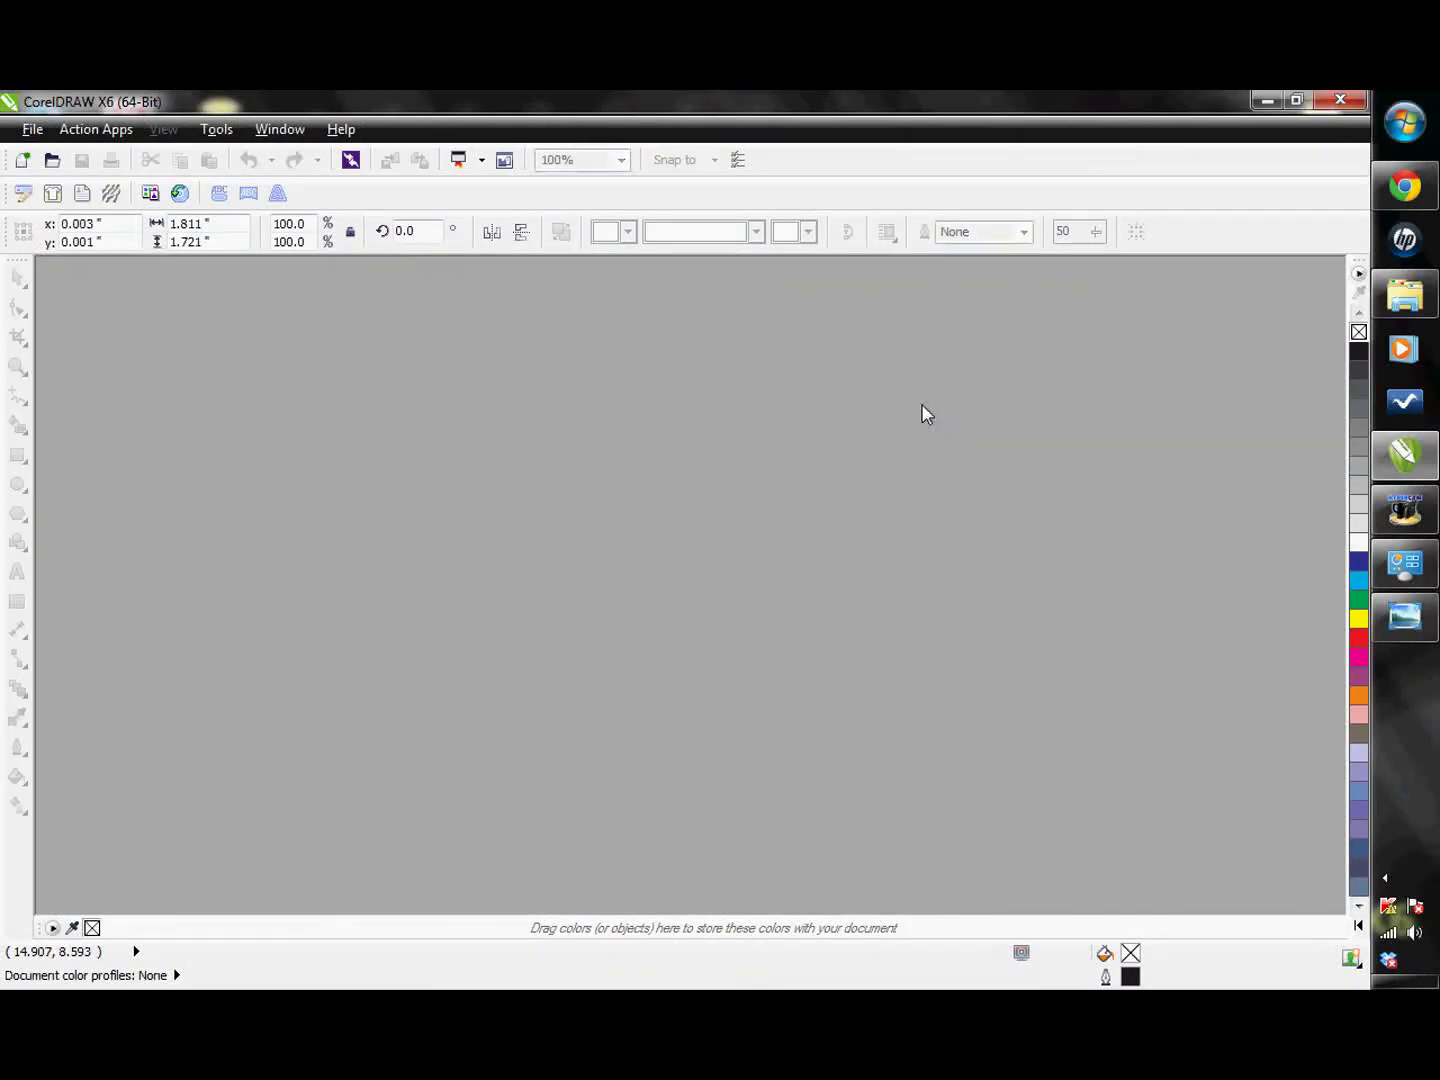
Open the License Activator from Help > Action Apps Help.
left_click(343, 130)
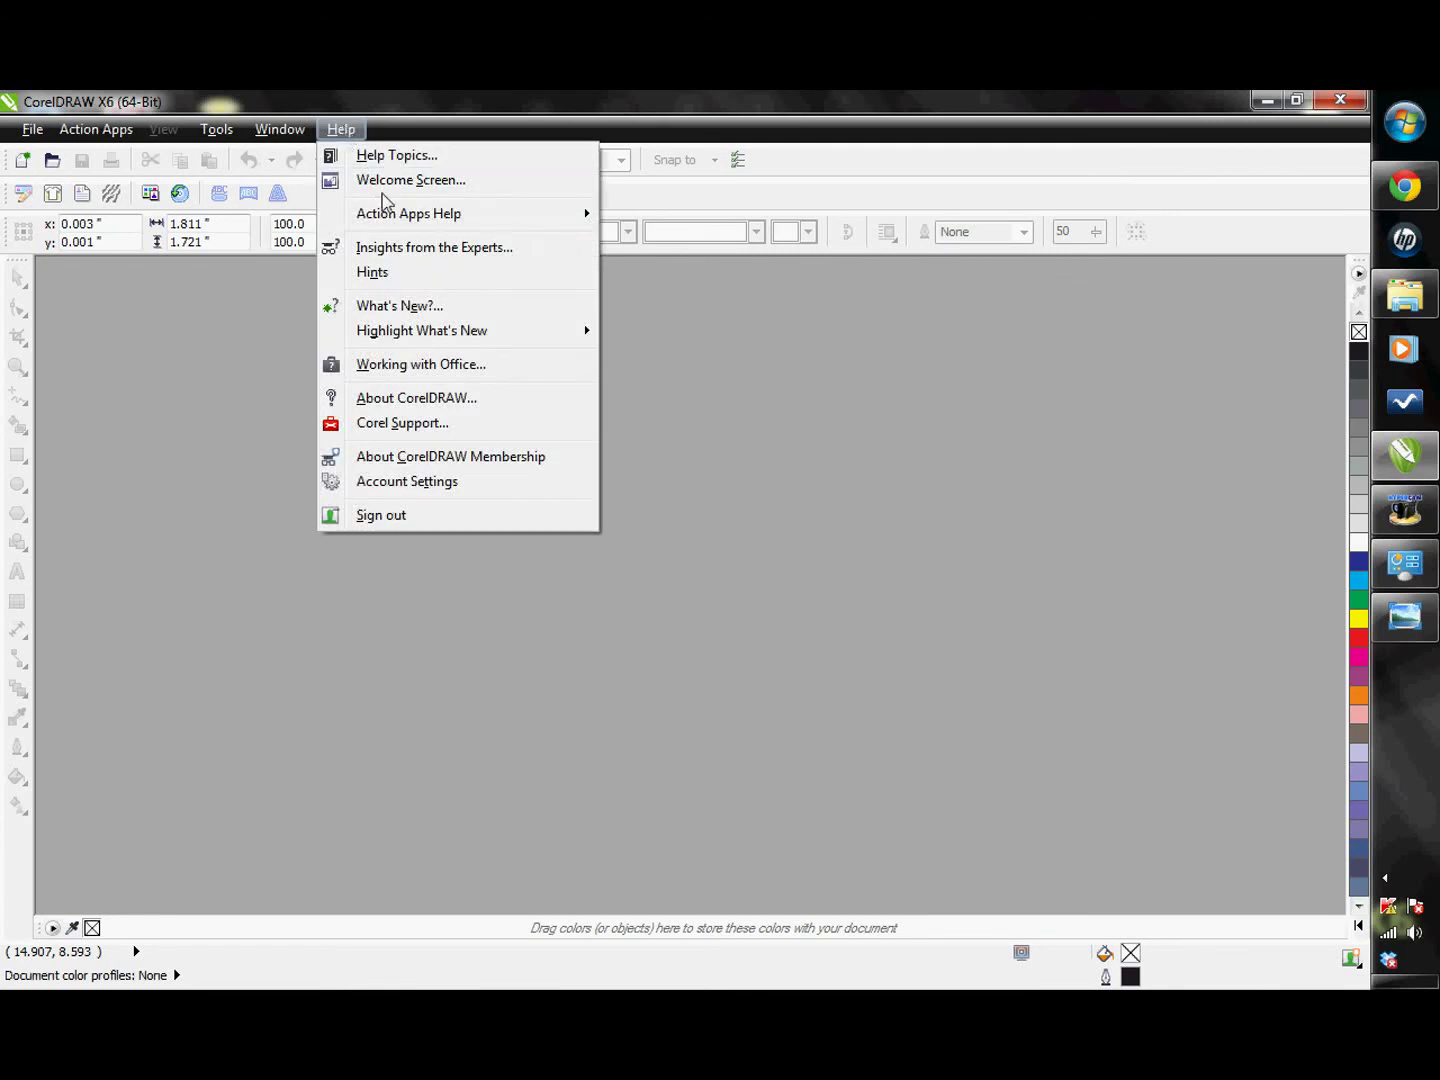
mouse_move(391, 220)
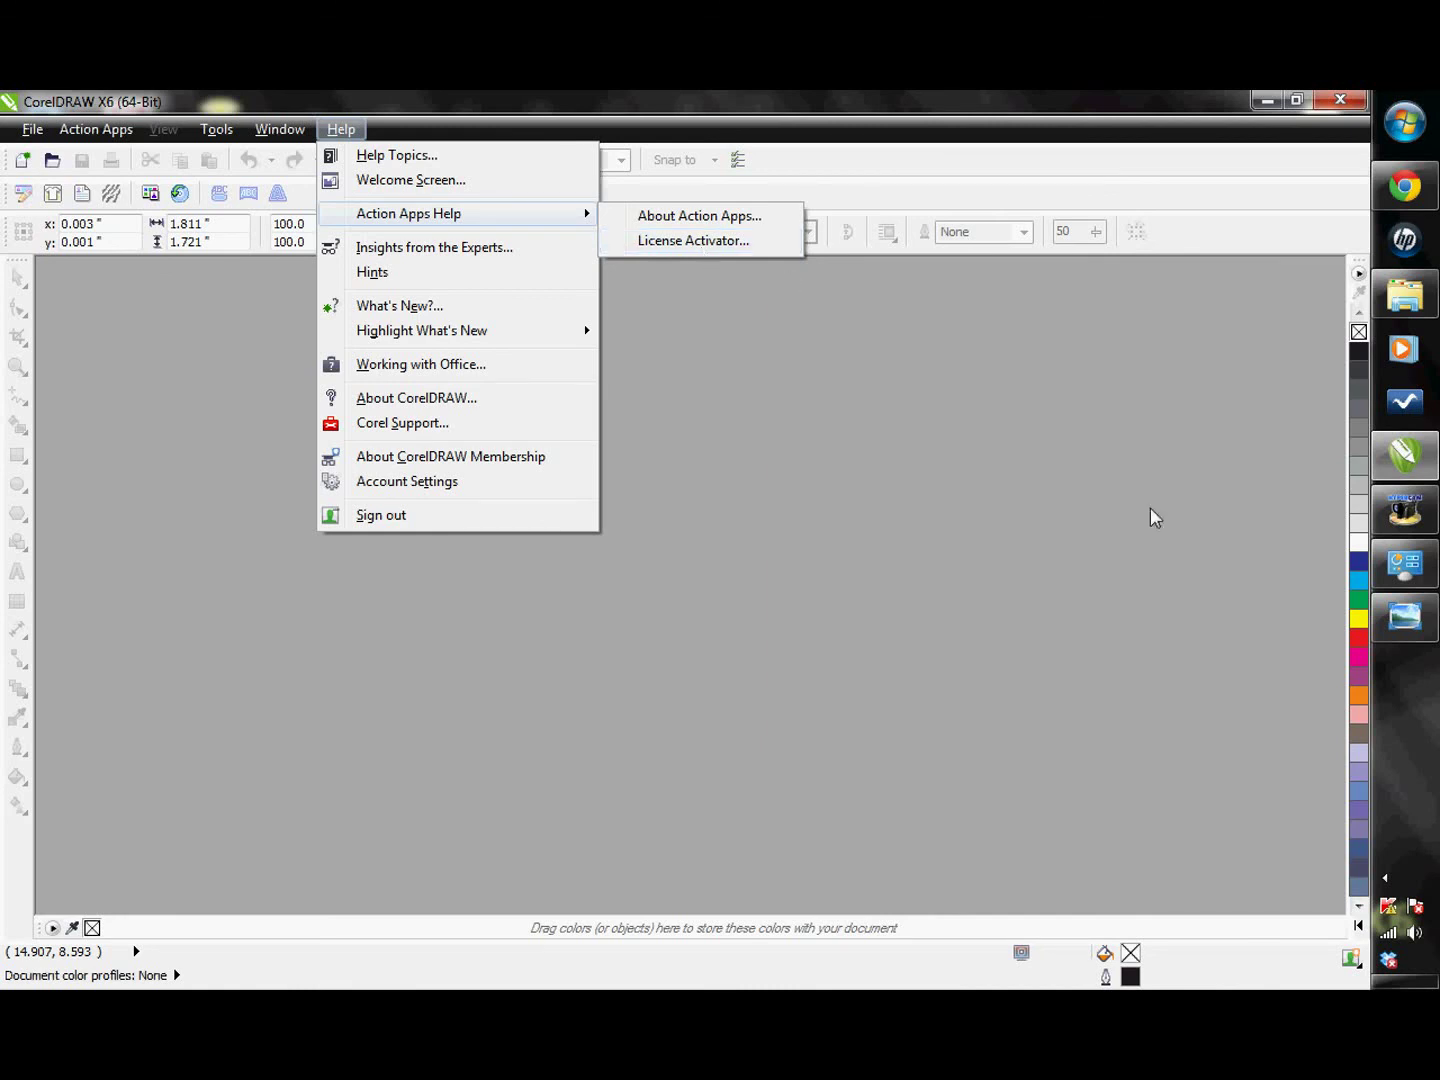
left_click(1409, 623)
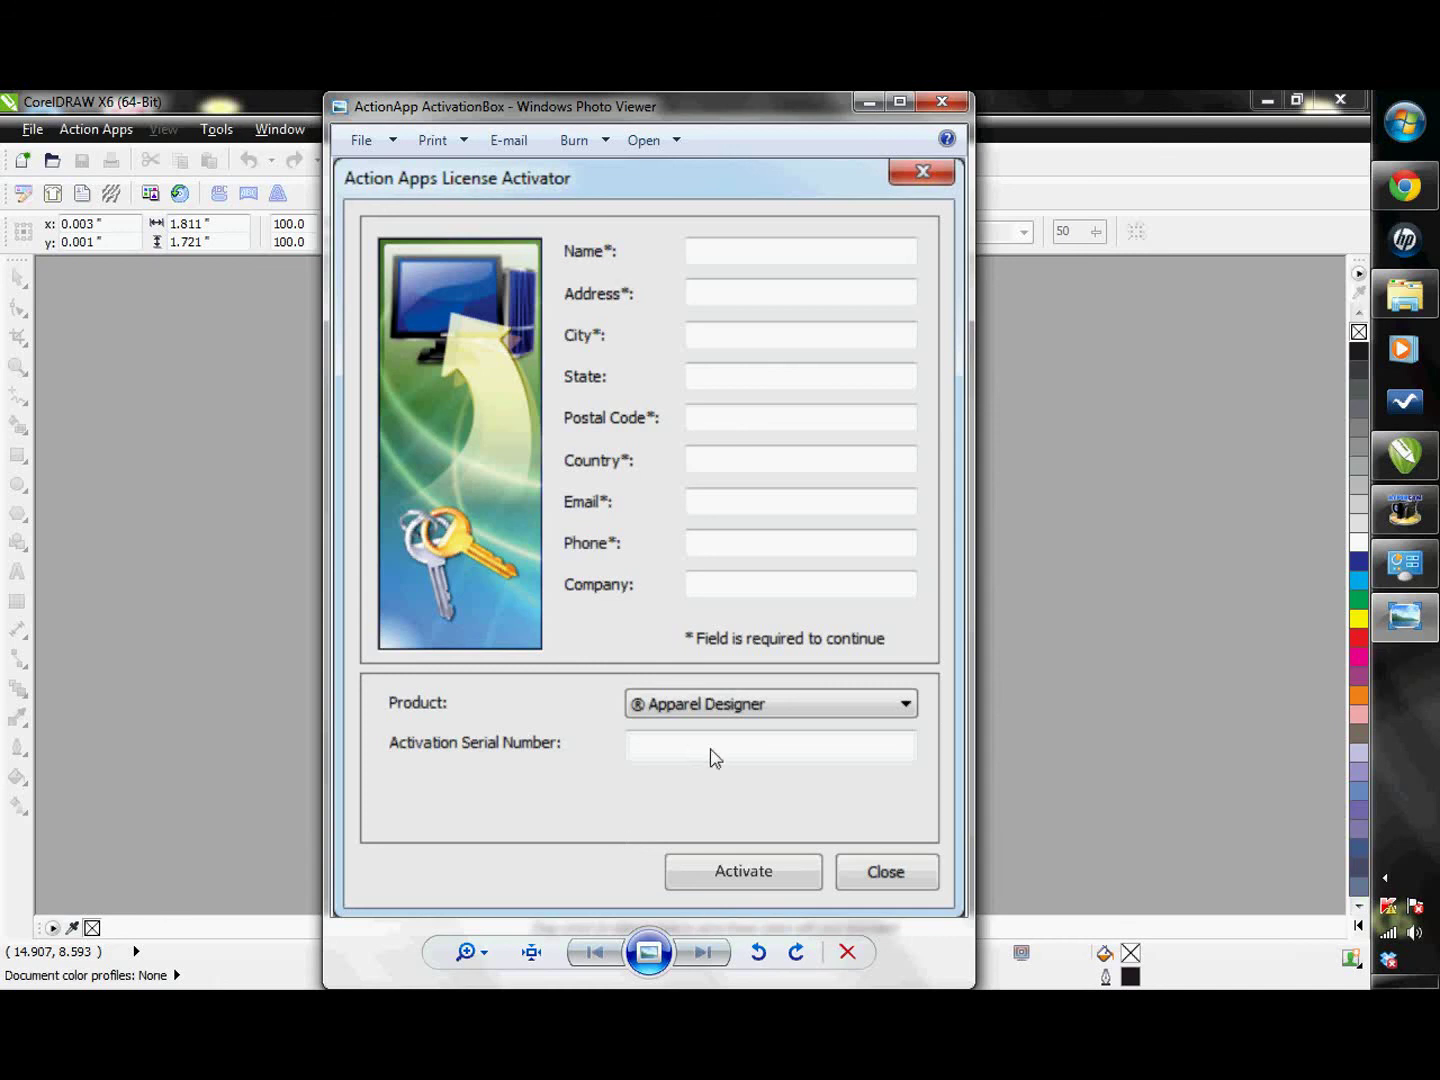
Close the activator form's Photo Viewer window and enable the Action Apps toolbar.
left_click(867, 102)
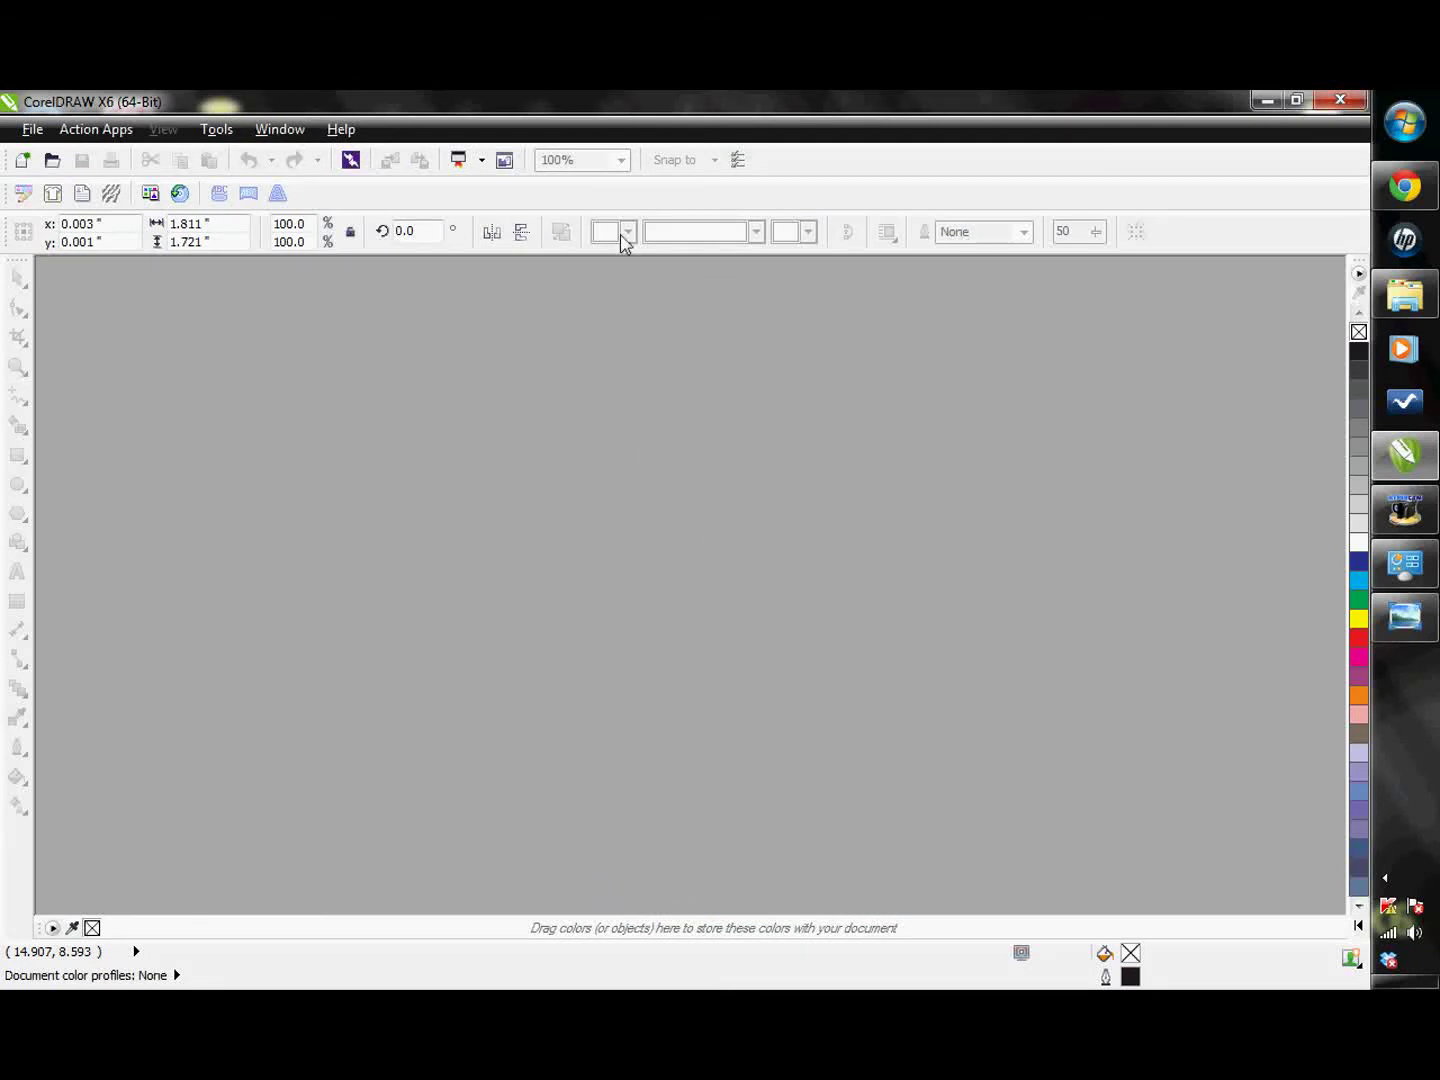
left_click(1406, 615)
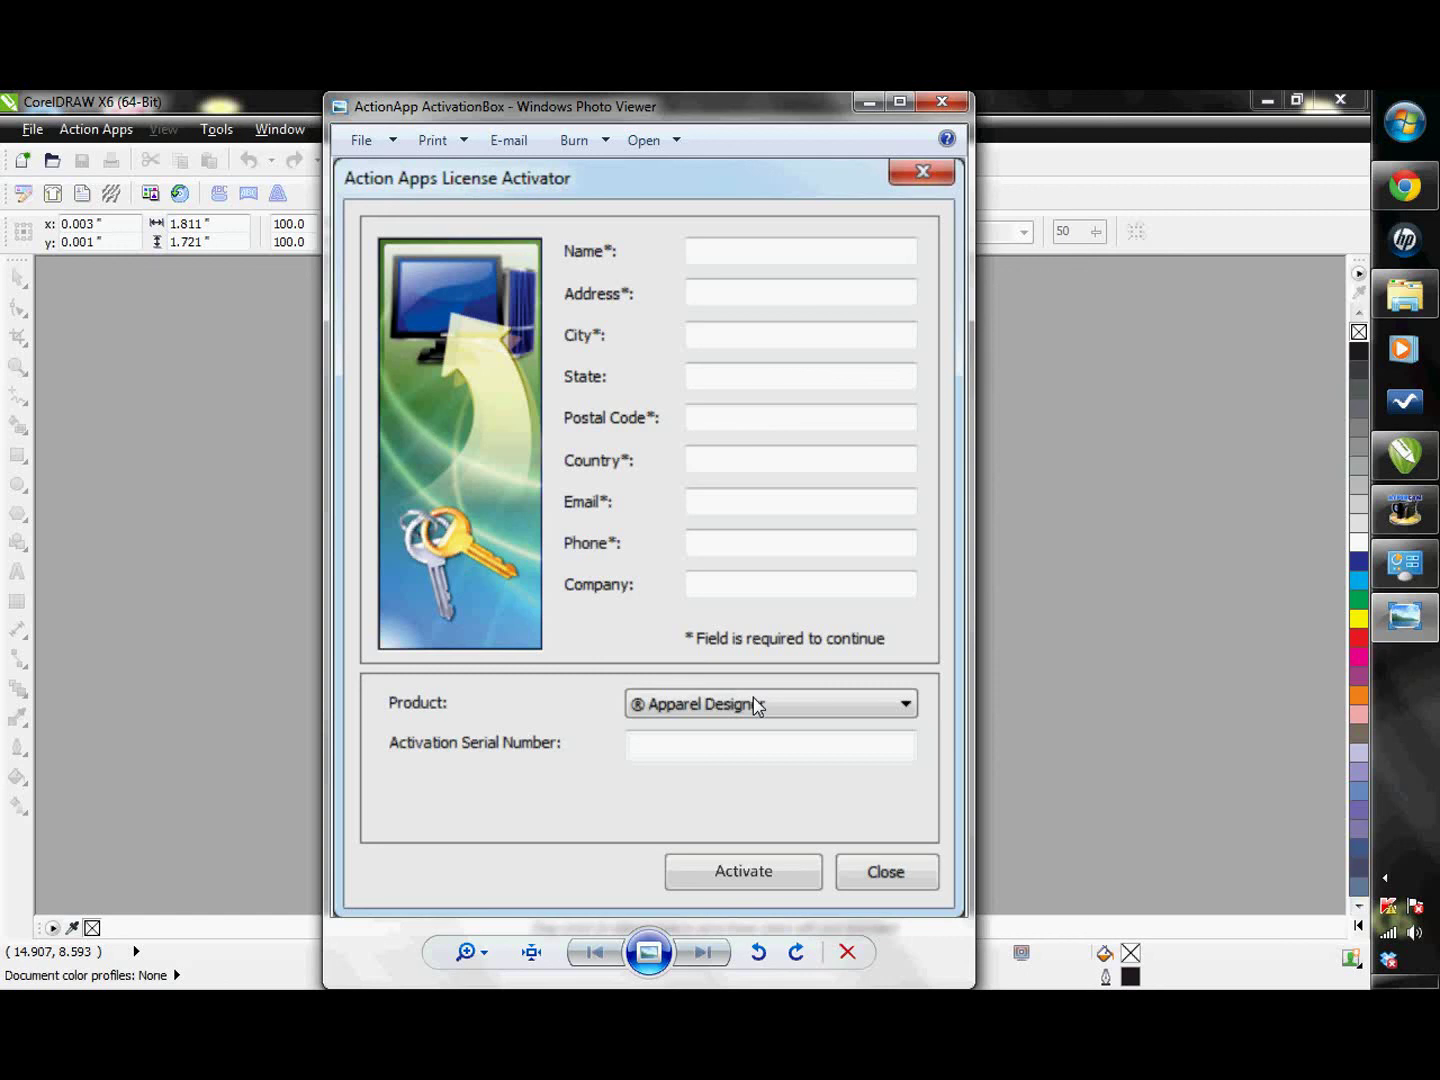
left_click(955, 104)
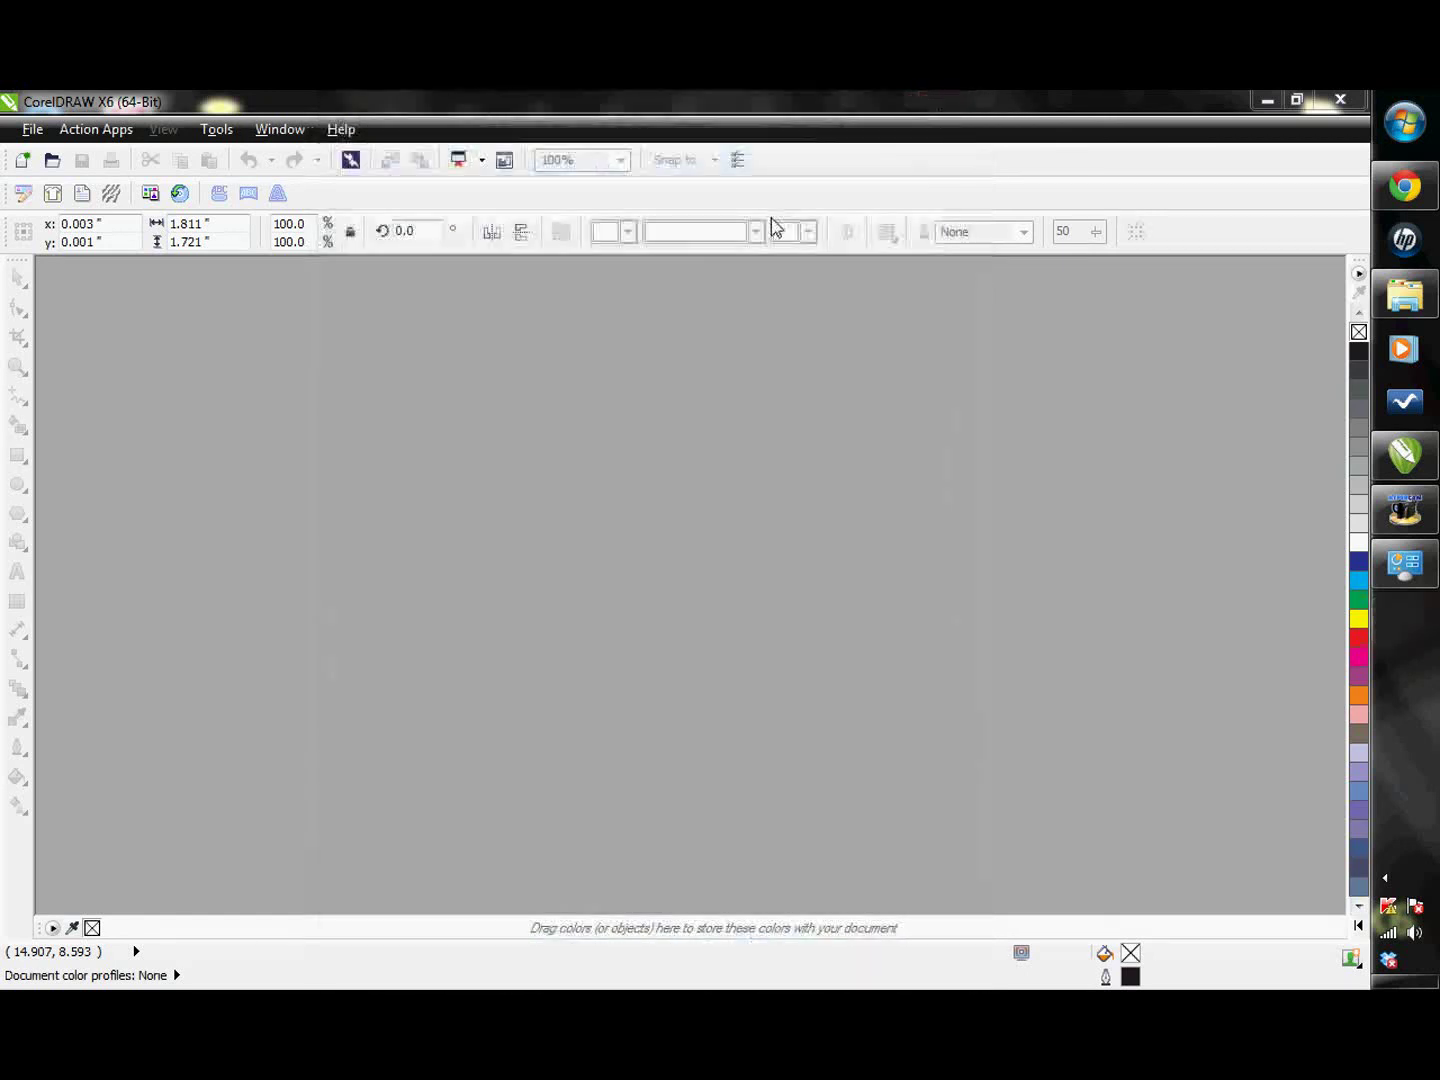
right_click(746, 190)
left_click(830, 566)
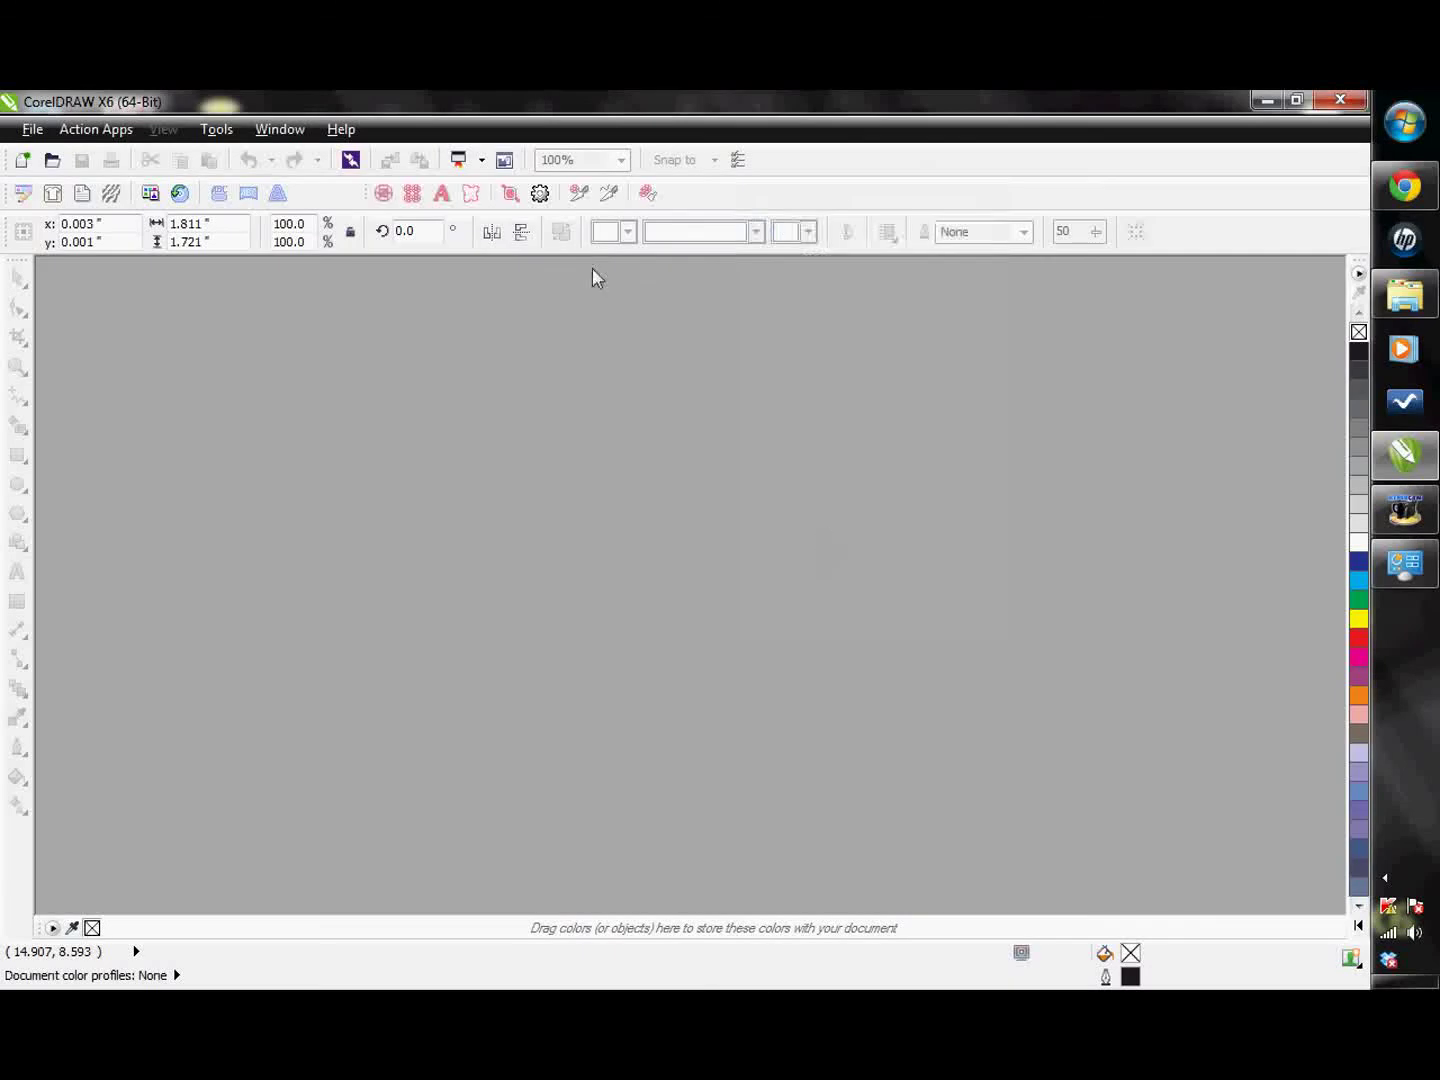